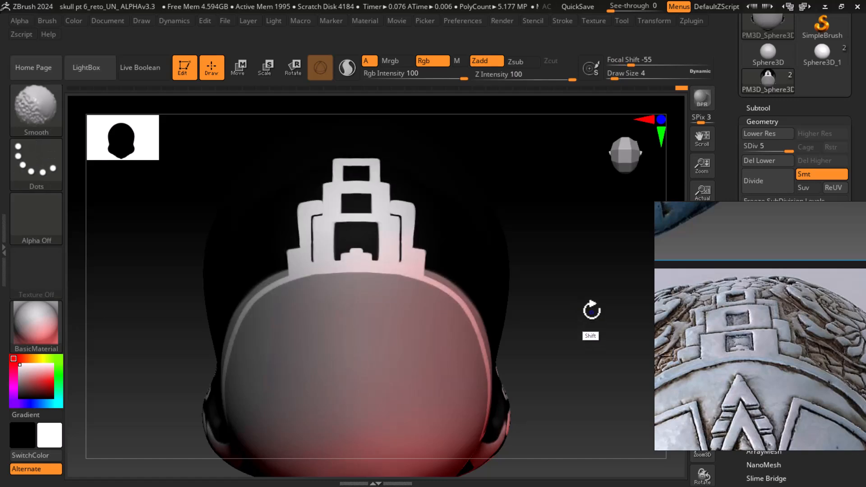
Paint short strokes along the right edge of the ornament's lower tier above the head
mouse_move(573, 304)
left_mouse_down("alt")
mouse_move(593, 328)
mouse_move(596, 317)
left_mouse_up("alt")
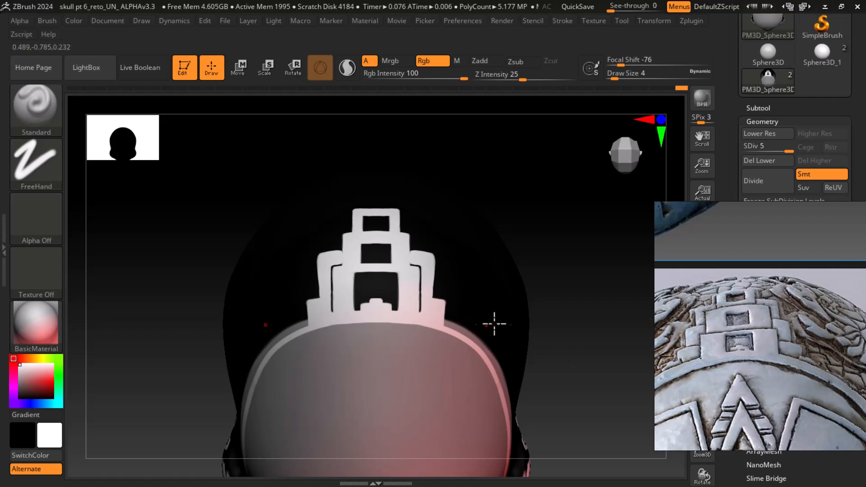
mouse_move(624, 356)
left_mouse_down()
mouse_move(634, 371)
mouse_move(580, 354)
left_mouse_up()
left_click_drag(450, 305, 450, 306)
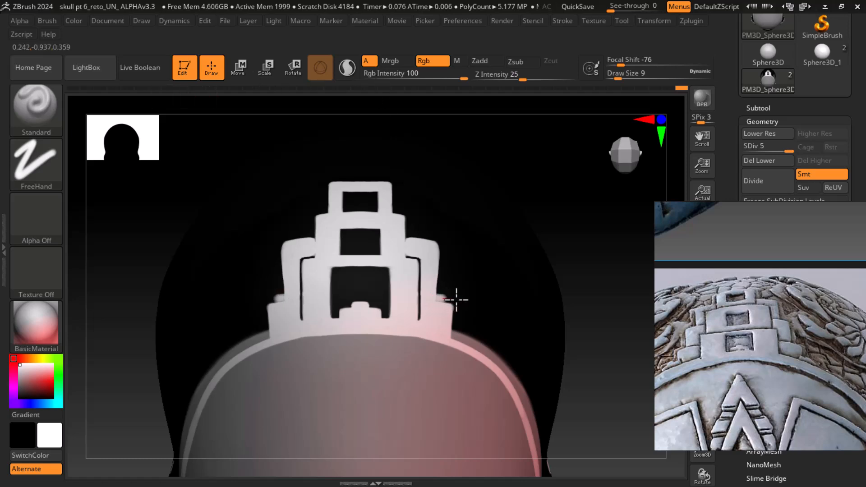
mouse_move(456, 300)
left_mouse_down()
mouse_move(440, 299)
mouse_move(459, 297)
mouse_move(450, 318)
left_mouse_up()
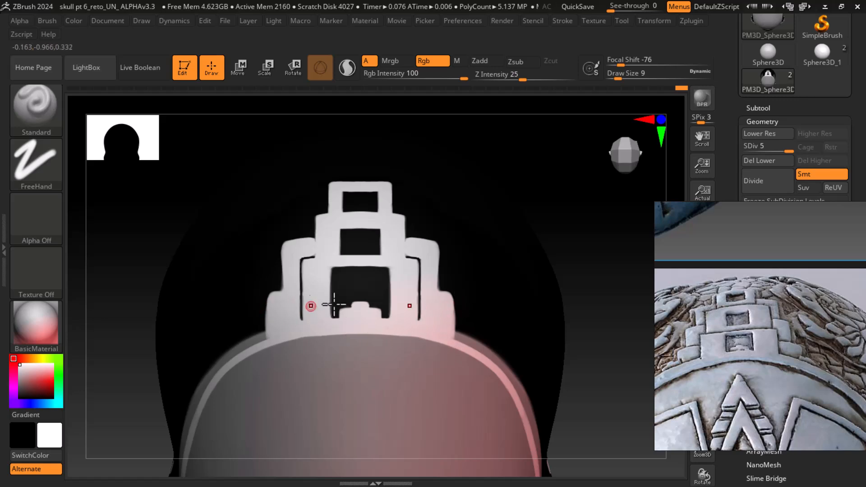
Reduce the brush size to 7 and paint down the right edge of the lower tier
left_click_drag(617, 347, 582, 336, "alt")
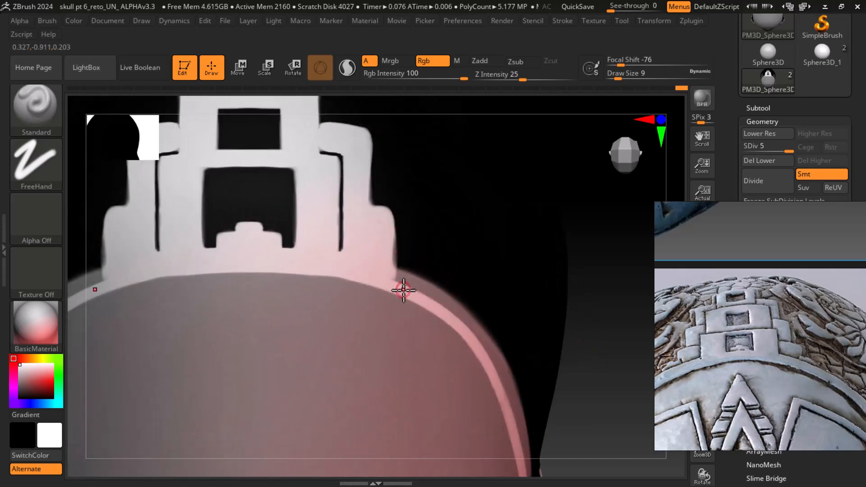
key("bracketleft")
left_click_drag(396, 226, 398, 263, "alt")
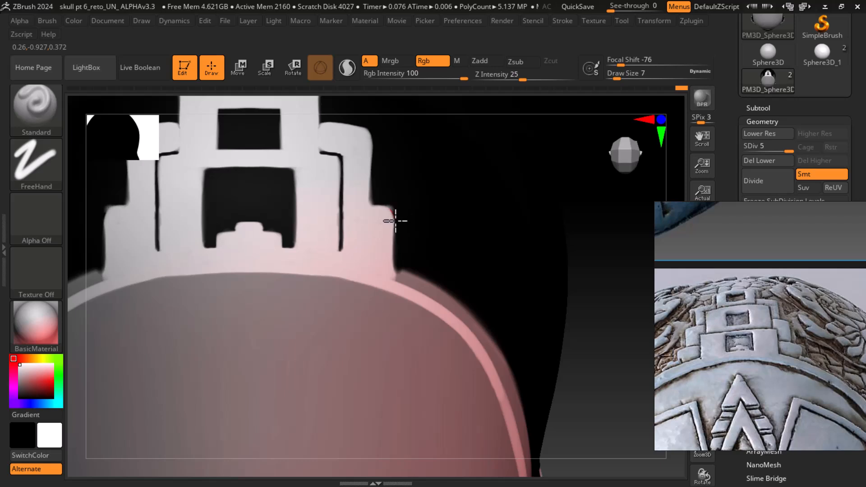
left_click_drag(392, 245, 394, 286)
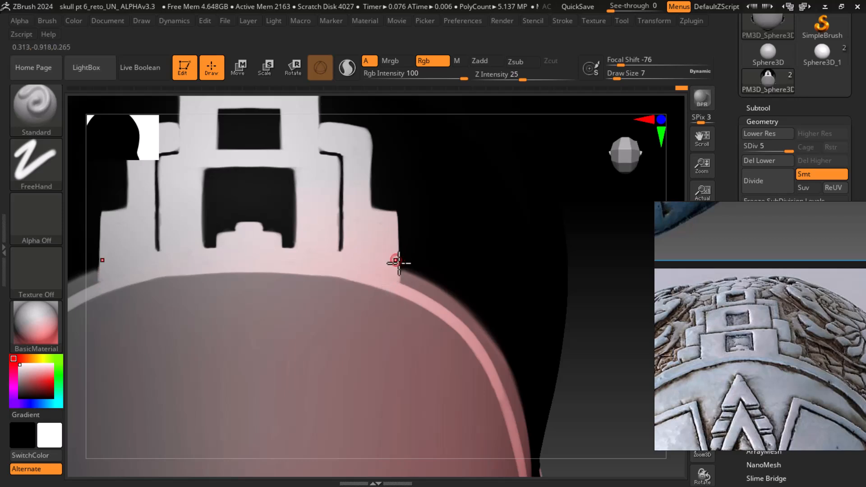
Paint strokes along the top and right side of the ornament's upper stepped block
mouse_move(603, 344)
left_mouse_down("alt")
mouse_move(610, 346)
mouse_move(595, 291)
mouse_move(603, 353)
mouse_move(572, 264)
mouse_move(566, 343)
mouse_move(571, 301)
mouse_move(595, 350)
left_mouse_up("alt")
mouse_move(515, 260)
left_mouse_down("alt")
mouse_move(505, 242)
mouse_move(507, 263)
left_mouse_up("alt")
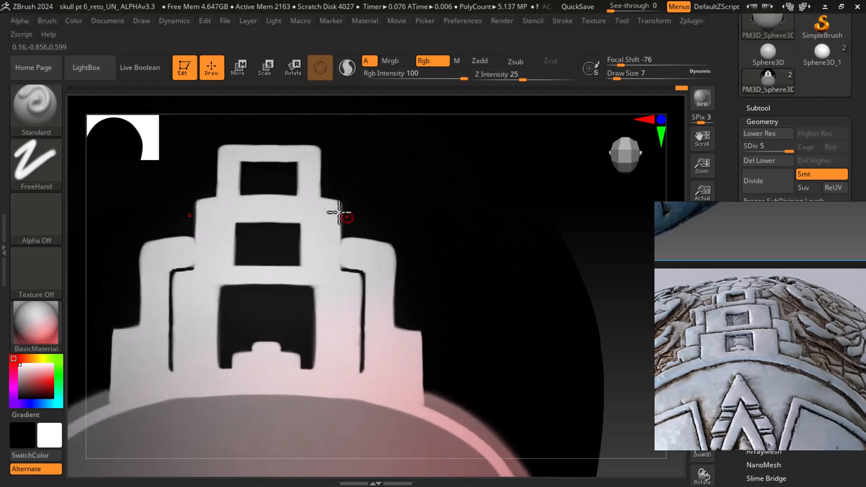
mouse_move(323, 183)
left_mouse_down()
mouse_move(357, 186)
mouse_move(352, 250)
mouse_move(357, 203)
left_mouse_up()
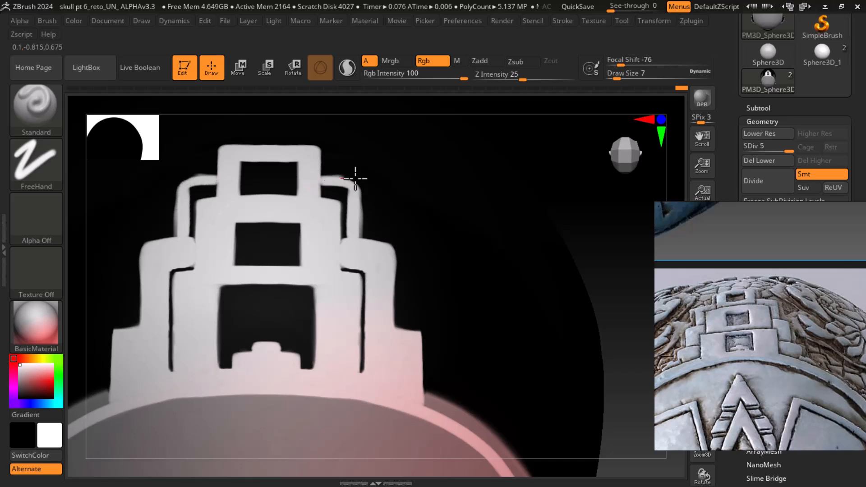
left_click_drag(360, 181, 338, 181)
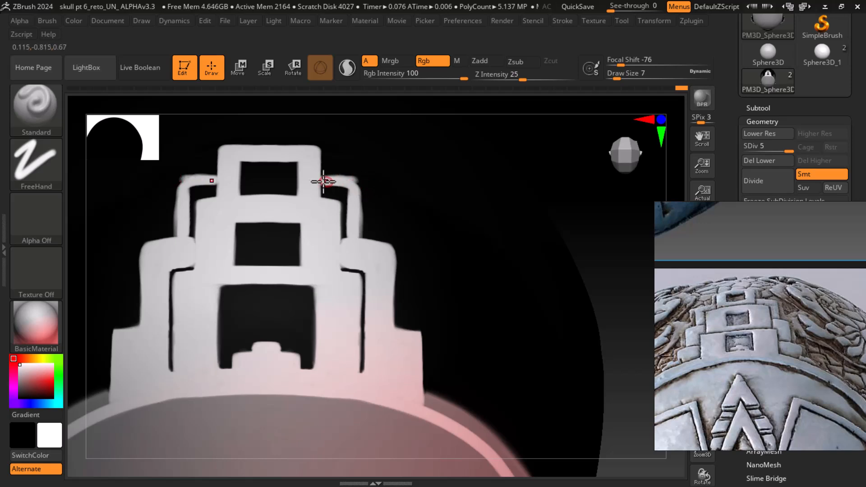
mouse_move(362, 184)
left_mouse_down()
mouse_move(358, 242)
mouse_move(360, 219)
left_mouse_up()
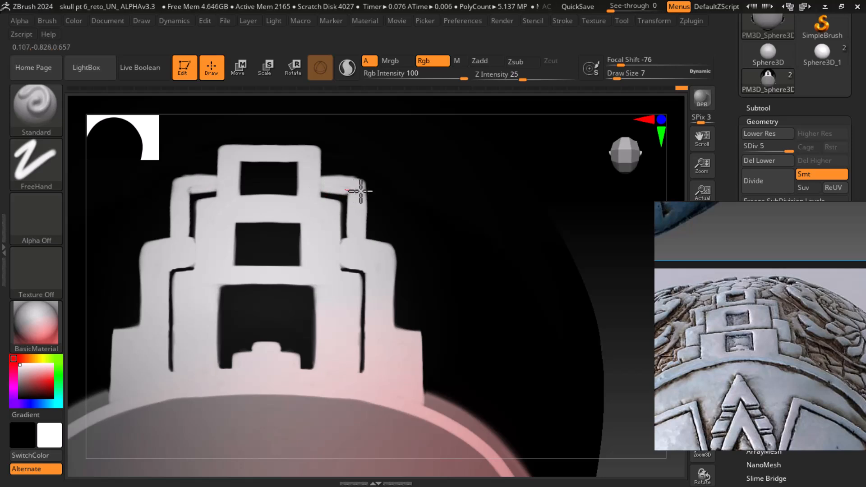
Set the brush size to 8, sample a grey from the model, and paint it along the second tier's right edges
key("]")
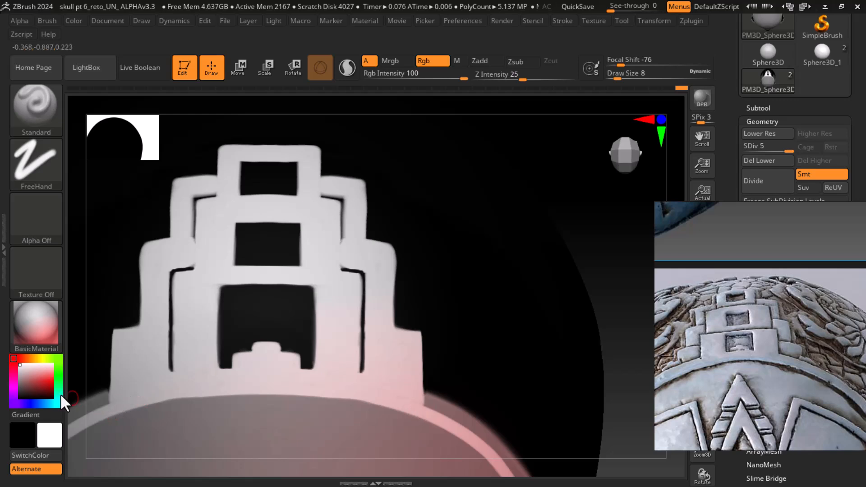
left_click_drag(27, 371, 236, 422)
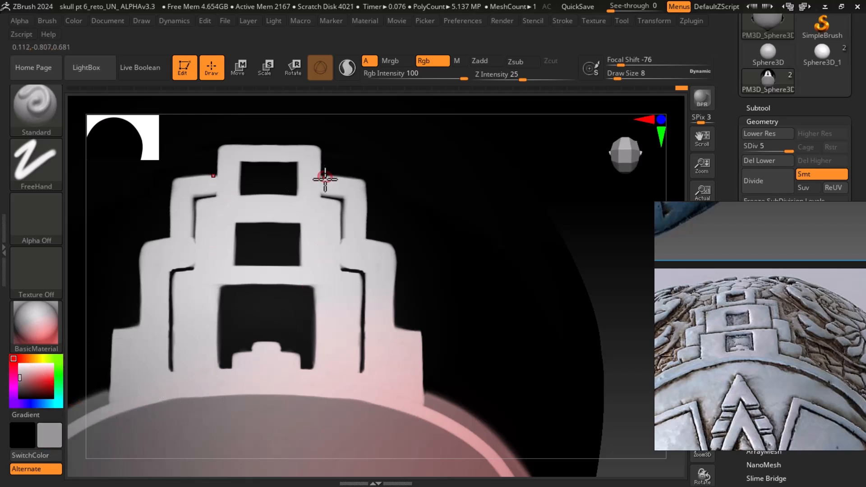
left_click_drag(326, 191, 324, 208)
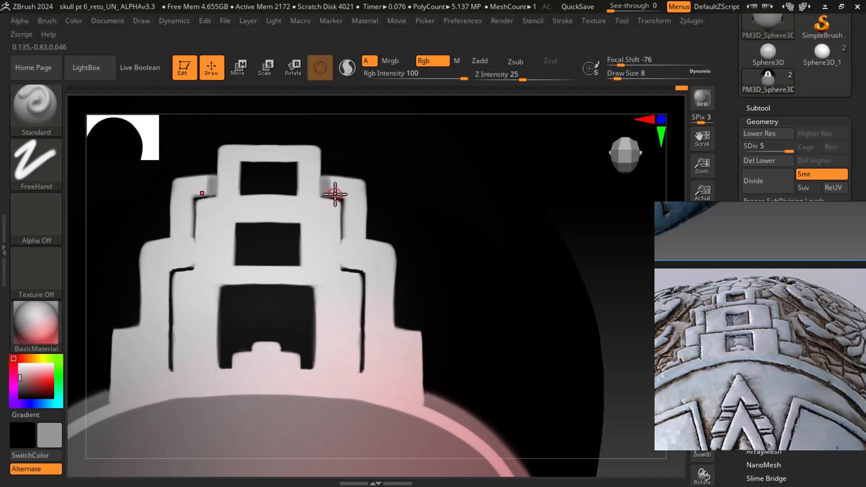
mouse_move(348, 182)
left_mouse_down()
mouse_move(366, 181)
mouse_move(328, 181)
mouse_move(361, 179)
mouse_move(358, 239)
mouse_move(351, 195)
mouse_move(354, 244)
mouse_move(343, 191)
left_mouse_up()
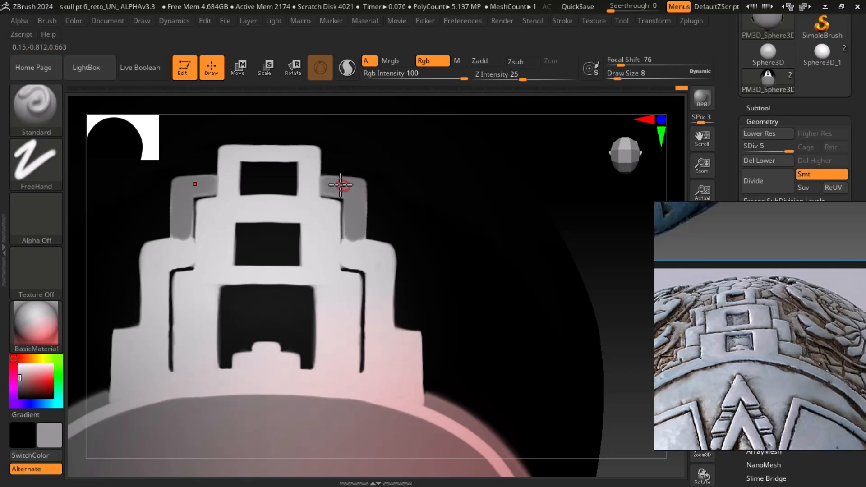
mouse_move(342, 183)
left_mouse_down()
mouse_move(354, 248)
mouse_move(348, 234)
mouse_move(347, 269)
left_mouse_up()
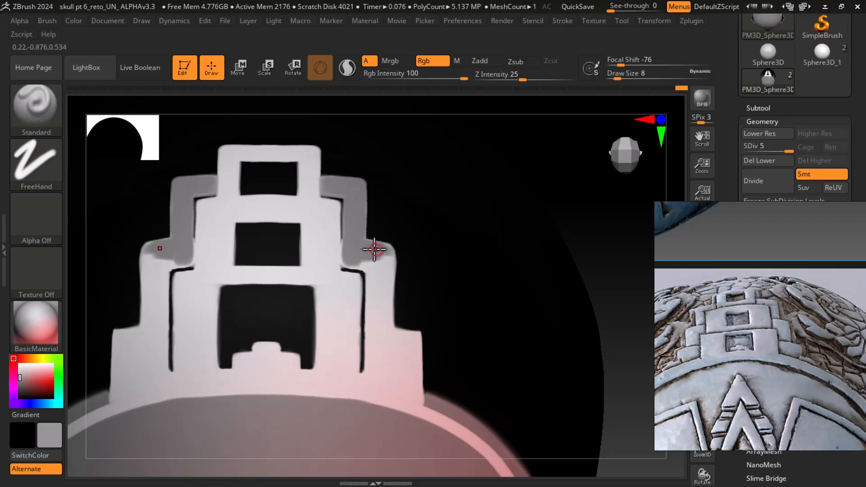
left_click_drag(391, 250, 392, 322)
Undo the last stroke and repaint grey down the right vertical edges of the second and third tiers
key("ctrl")
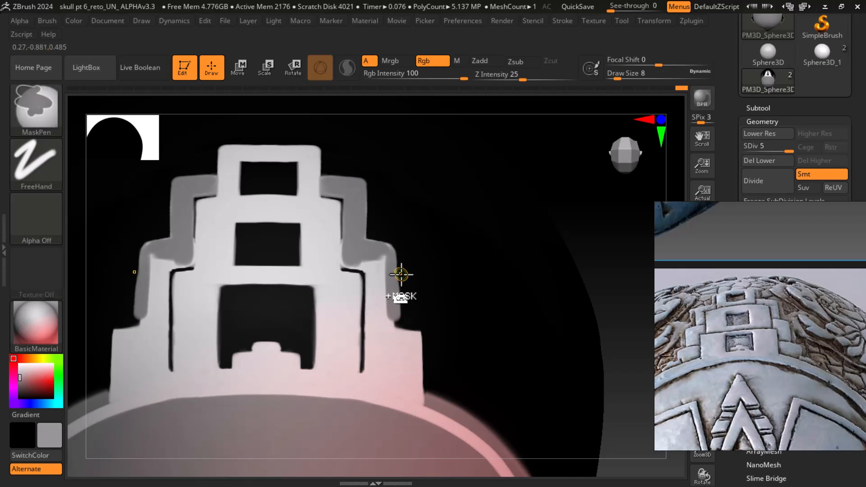
key("ctrl+z")
left_click_drag(388, 253, 388, 338)
left_click_drag(388, 253, 388, 359)
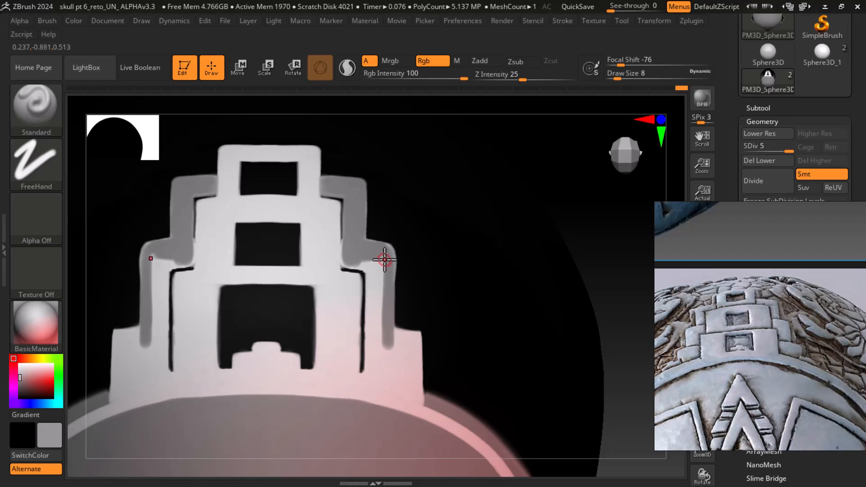
left_click_drag(377, 265, 381, 357)
left_click_drag(381, 257, 384, 378)
left_click_drag(367, 257, 367, 382)
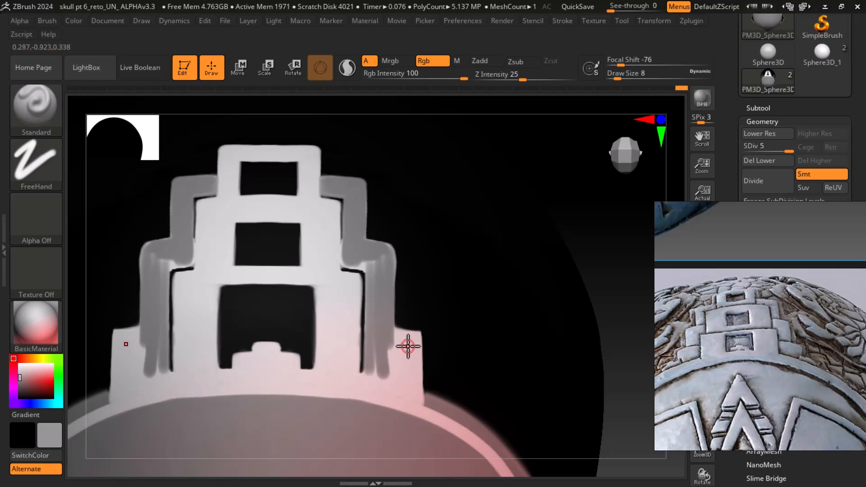
mouse_move(604, 342)
left_mouse_down("alt")
mouse_move(616, 313)
mouse_move(587, 261)
mouse_move(605, 284)
mouse_move(552, 311)
left_mouse_up("alt")
mouse_move(341, 316)
left_mouse_down()
mouse_move(363, 315)
mouse_move(402, 344)
mouse_move(346, 301)
left_mouse_up()
mouse_move(343, 190)
left_mouse_down()
mouse_move(344, 309)
mouse_move(351, 203)
left_mouse_up()
Undo the last several grey strokes on the ornament's right side
key("ctrl")
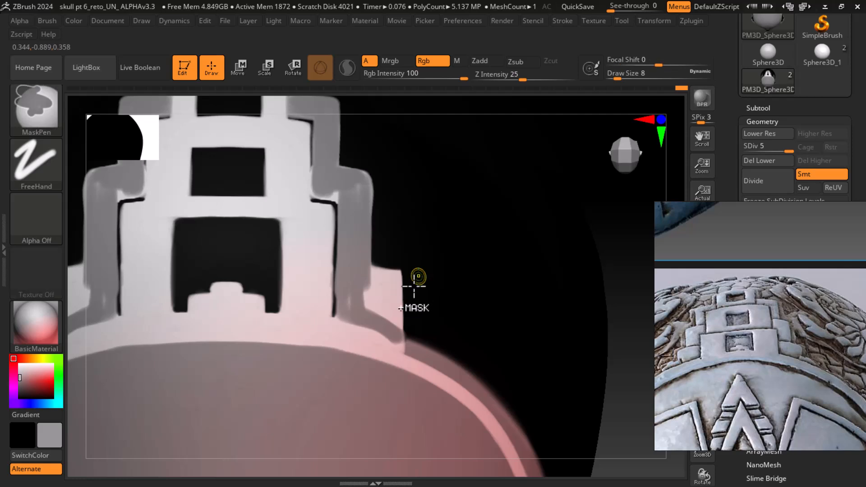
key("ctrl+z")
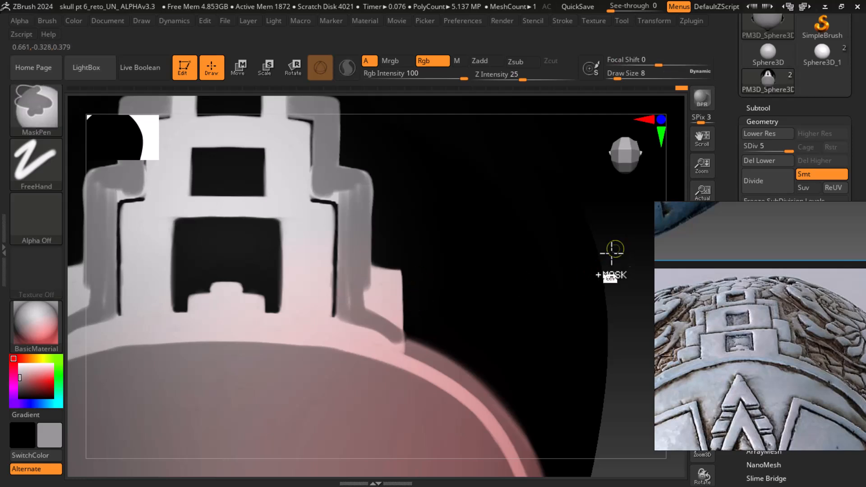
key("ctrl+z")
key("ctrl+z")
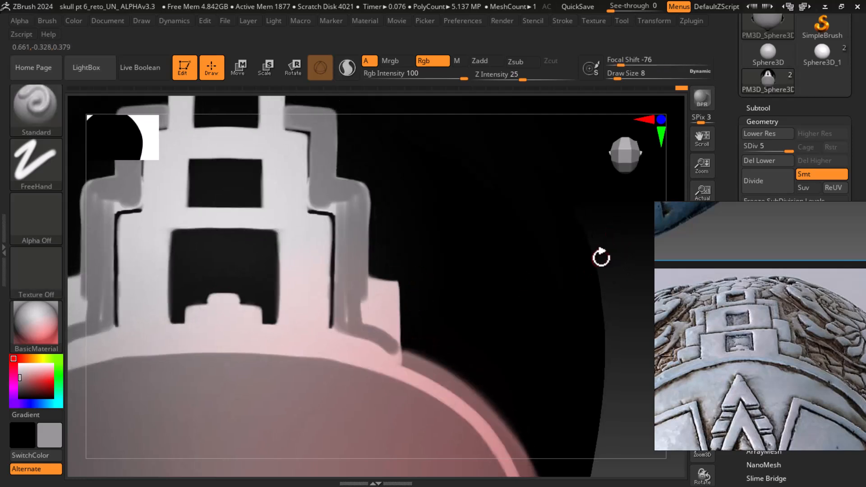
key("ctrl")
key("ctrl+z")
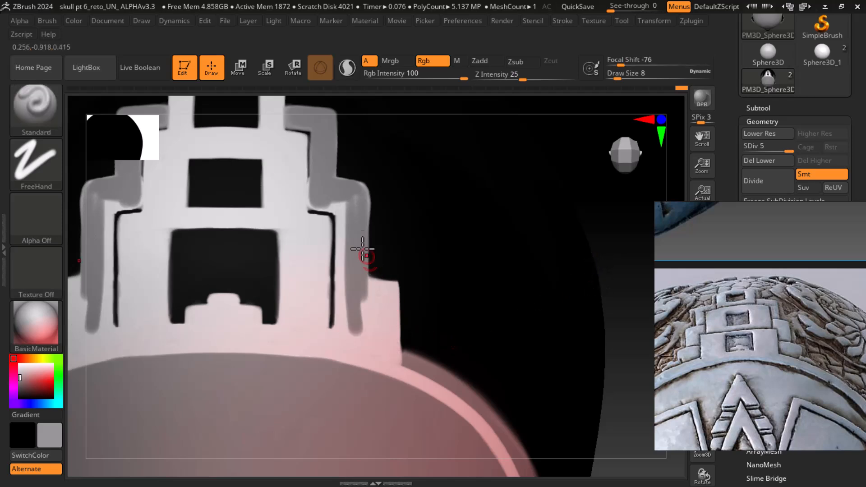
Paint grey down the inner right edges of the middle tiers, reducing the brush size to about 4
mouse_move(346, 203)
left_mouse_down()
mouse_move(351, 328)
mouse_move(338, 267)
mouse_move(345, 343)
mouse_move(356, 206)
mouse_move(350, 319)
left_mouse_up()
mouse_move(318, 205)
left_mouse_down()
mouse_move(365, 207)
mouse_move(363, 193)
mouse_move(364, 301)
mouse_move(361, 293)
mouse_move(350, 328)
mouse_move(340, 325)
mouse_move(401, 361)
mouse_move(334, 328)
mouse_move(367, 342)
mouse_move(387, 286)
mouse_move(400, 289)
mouse_move(394, 338)
mouse_move(389, 295)
mouse_move(375, 290)
mouse_move(362, 323)
mouse_move(376, 301)
mouse_move(373, 285)
mouse_move(361, 295)
mouse_move(380, 305)
mouse_move(385, 294)
mouse_move(375, 314)
mouse_move(388, 304)
mouse_move(380, 328)
mouse_move(393, 338)
mouse_move(361, 326)
mouse_move(344, 284)
mouse_move(344, 313)
mouse_move(344, 280)
mouse_move(339, 344)
mouse_move(342, 272)
mouse_move(340, 334)
mouse_move(383, 344)
mouse_move(361, 329)
mouse_move(399, 355)
mouse_move(395, 345)
mouse_move(332, 334)
mouse_move(388, 353)
mouse_move(400, 324)
mouse_move(400, 359)
mouse_move(414, 362)
mouse_move(324, 332)
left_mouse_up()
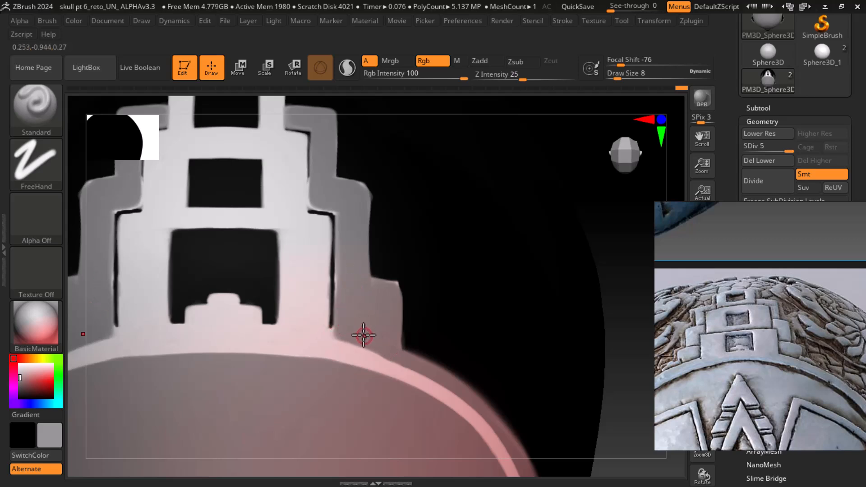
key("bracketleft")
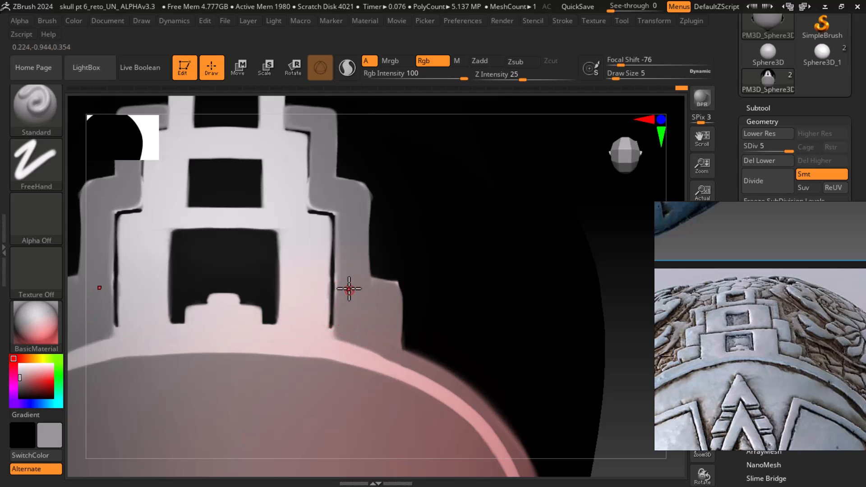
left_click_drag(338, 268, 337, 336)
mouse_move(340, 288)
left_mouse_down()
mouse_move(339, 313)
mouse_move(343, 303)
left_mouse_up()
left_click_drag(338, 272, 336, 328)
left_click_drag(336, 273, 333, 293)
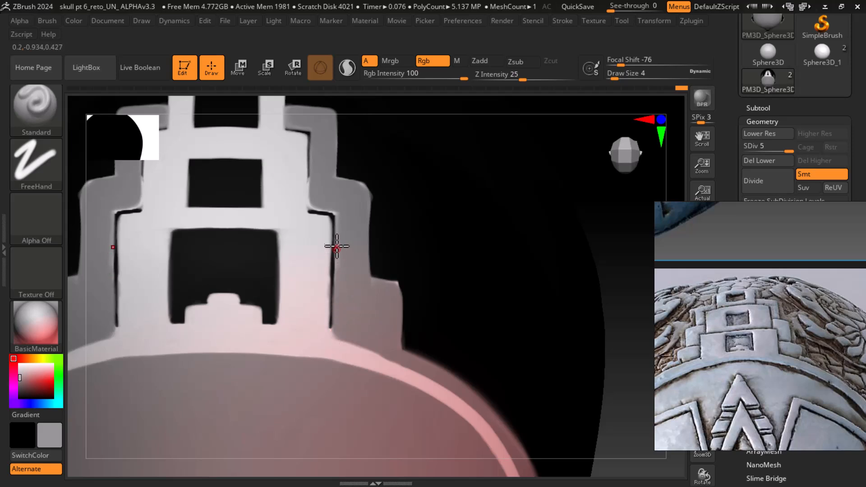
left_click_drag(336, 242, 338, 262)
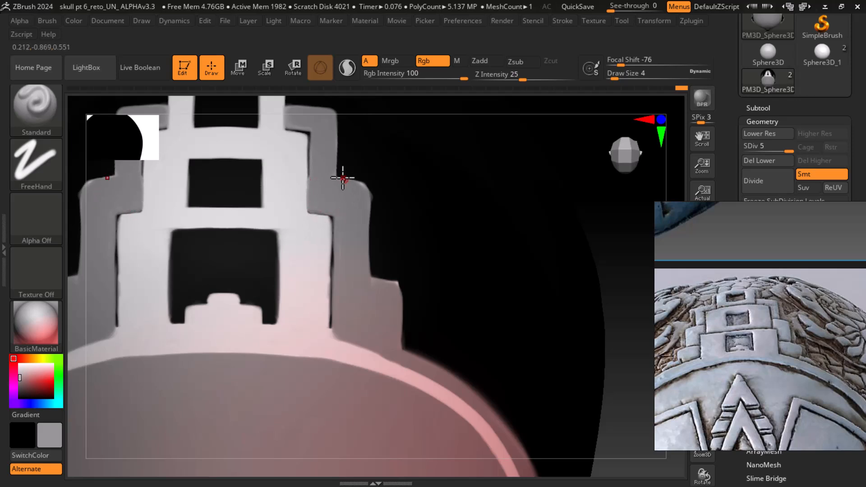
Paint grey along the right edges of the upper step and the lower right step
left_click_drag(369, 187, 372, 191)
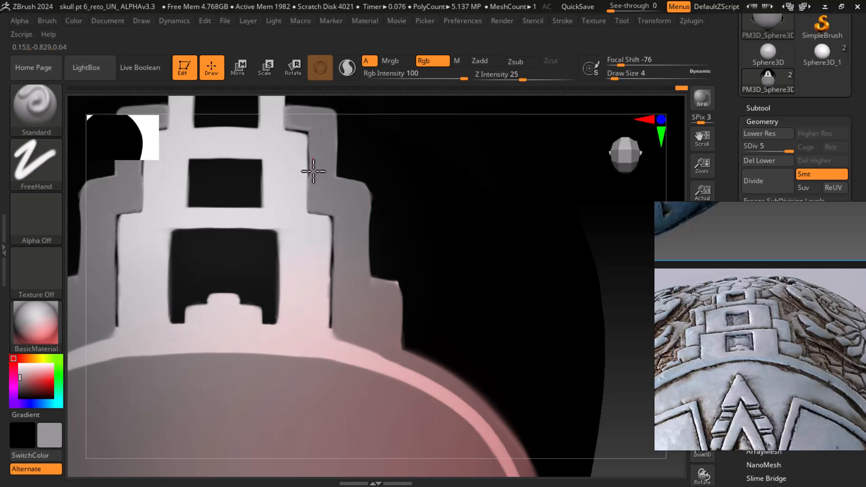
left_click_drag(615, 222, 614, 282)
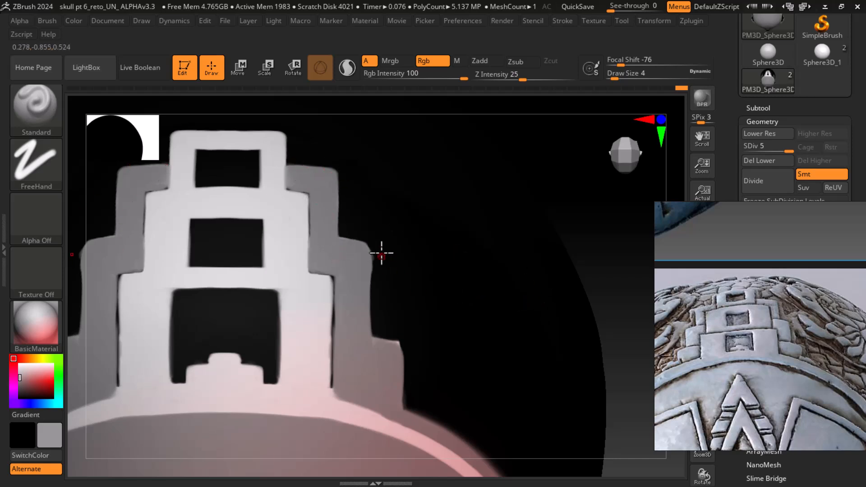
left_click_drag(375, 249, 377, 302, "alt")
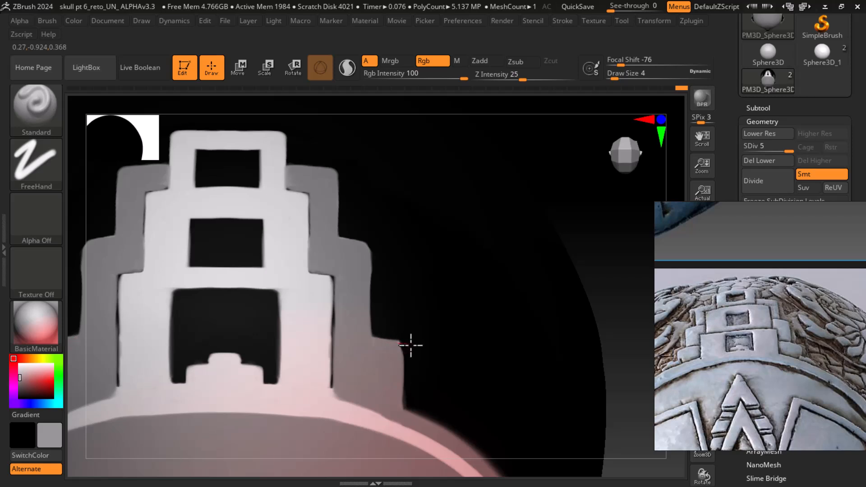
left_click_drag(407, 342, 407, 381, "alt")
left_click_drag(406, 343, 408, 410, "alt")
left_click_drag(404, 343, 405, 415, "alt")
left_click_drag(405, 341, 404, 406, "alt")
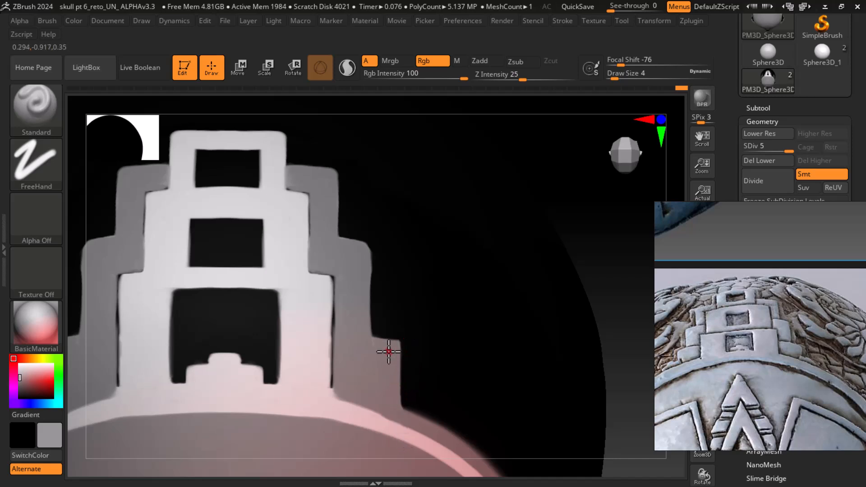
left_click_drag(374, 252, 375, 292, "alt")
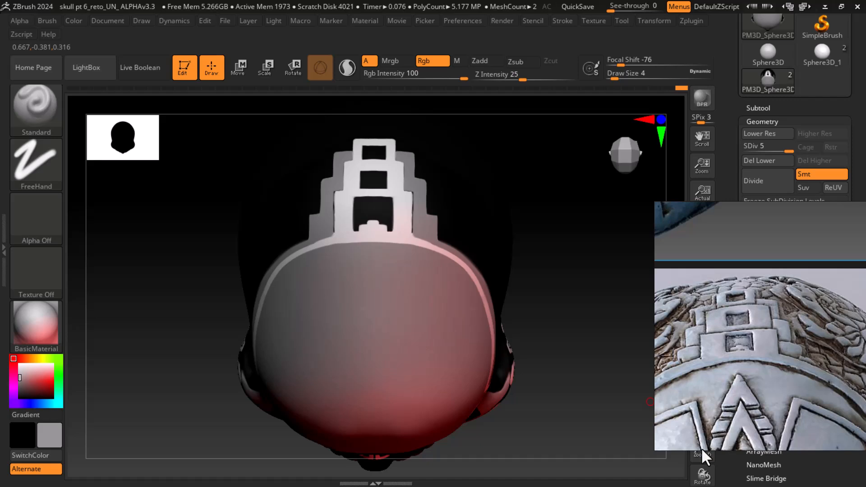
Sample the light colour from the ornament and paint over the top edge of the central opening
mouse_move(654, 319)
left_mouse_down()
mouse_move(622, 292)
mouse_move(610, 345)
mouse_move(605, 323)
mouse_move(521, 323)
mouse_move(535, 376)
mouse_move(550, 288)
mouse_move(572, 320)
mouse_move(595, 328)
mouse_move(582, 331)
mouse_move(586, 344)
left_mouse_up()
left_click_drag(593, 311, 633, 323)
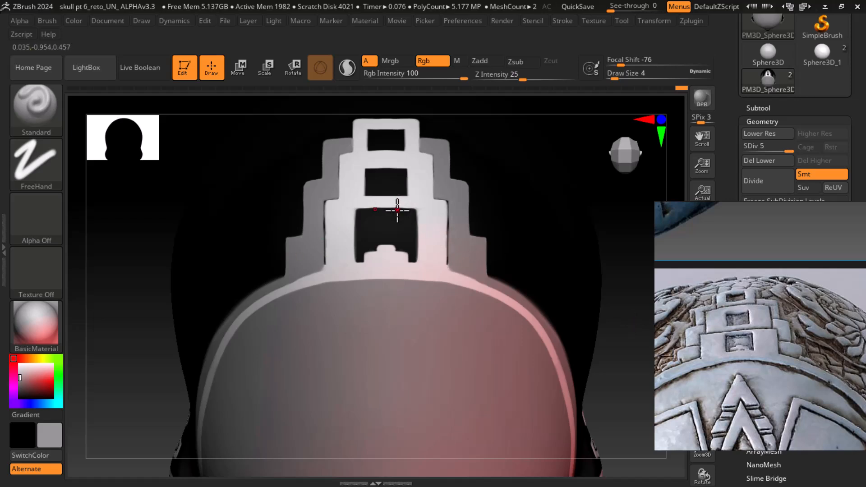
left_click_drag(34, 373, 387, 231)
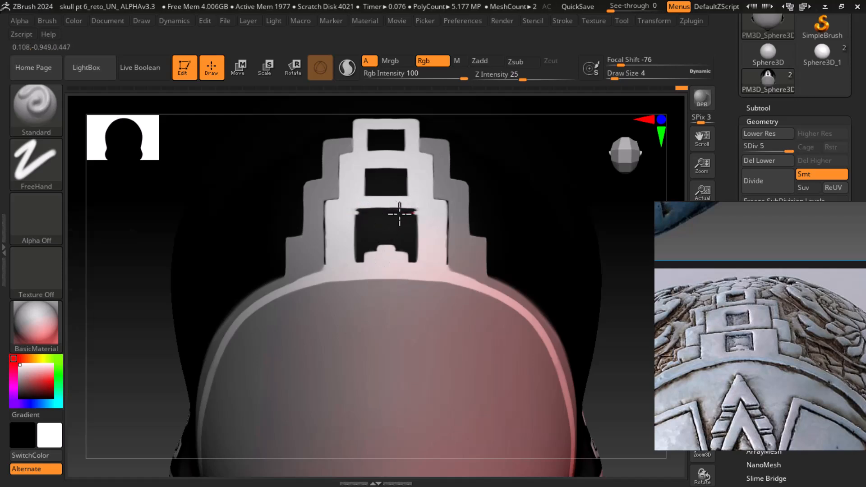
left_click_drag(364, 213, 355, 214)
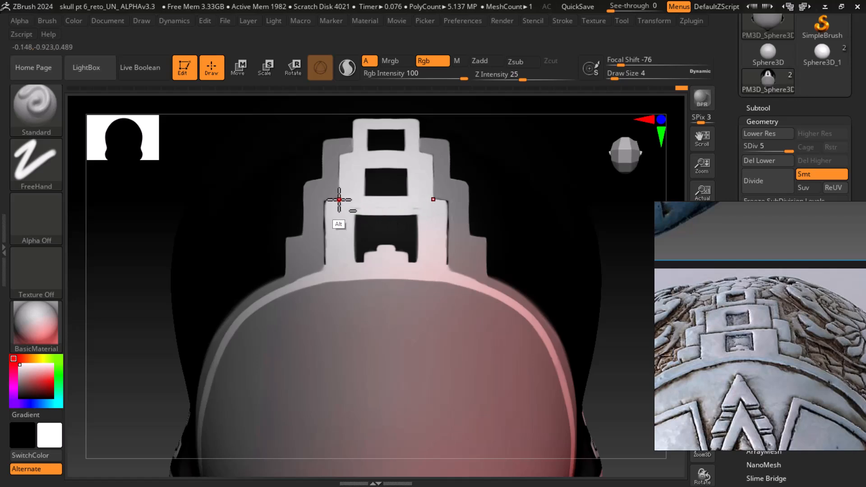
mouse_move(364, 201)
left_mouse_down("alt")
mouse_move(398, 201)
mouse_move(353, 202)
left_mouse_up("alt")
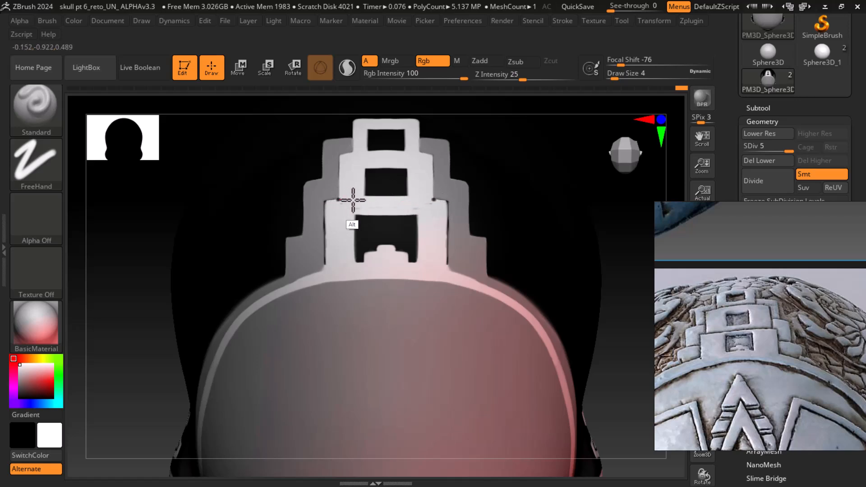
Paint dark lines along the lower edges of the second tier and the top tier of the ornament
left_click_drag(363, 200, 433, 199, "alt")
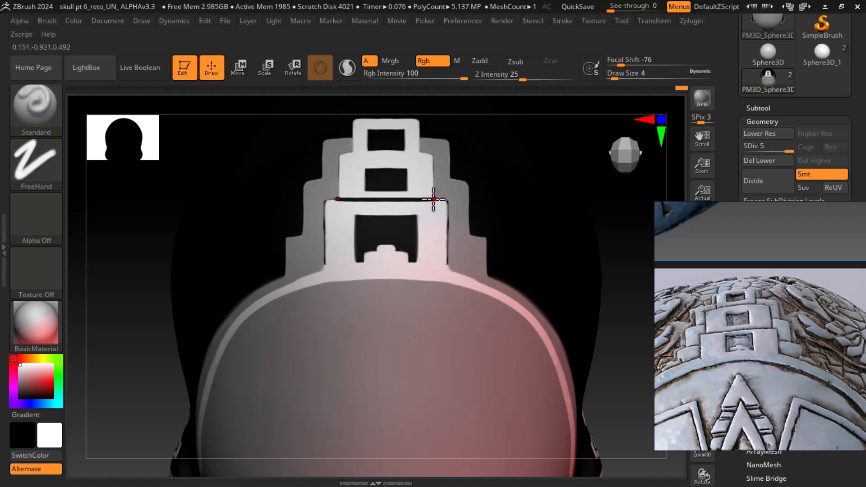
left_click_drag(586, 189, 597, 266, "alt")
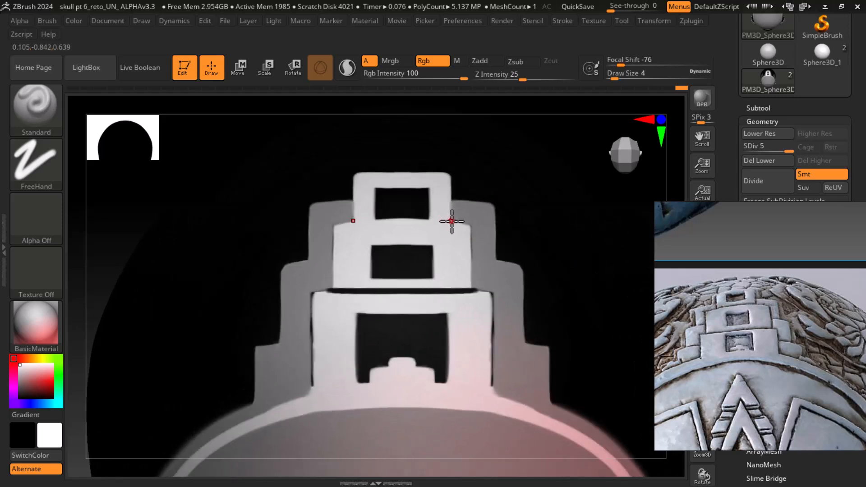
mouse_move(455, 222)
left_mouse_down("ctrl")
mouse_move(418, 226)
mouse_move(429, 224)
left_mouse_up("ctrl")
key("ctrl+z")
left_click_drag(450, 222, 389, 224, "alt")
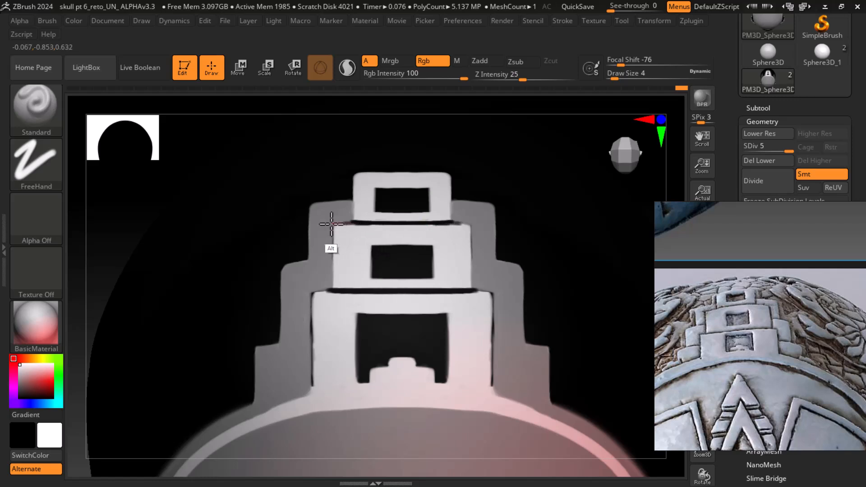
left_click_drag(334, 223, 405, 224, "alt")
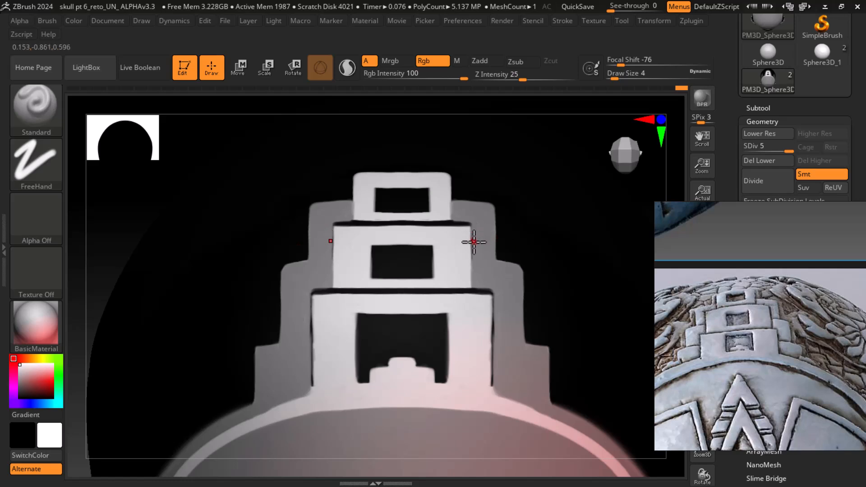
Paint down the right edge of the second tier, then undo the last two strokes
left_click_drag(471, 228, 473, 263, "alt")
left_click_drag(472, 227, 474, 269, "alt")
left_click_drag(472, 235, 472, 298, "alt")
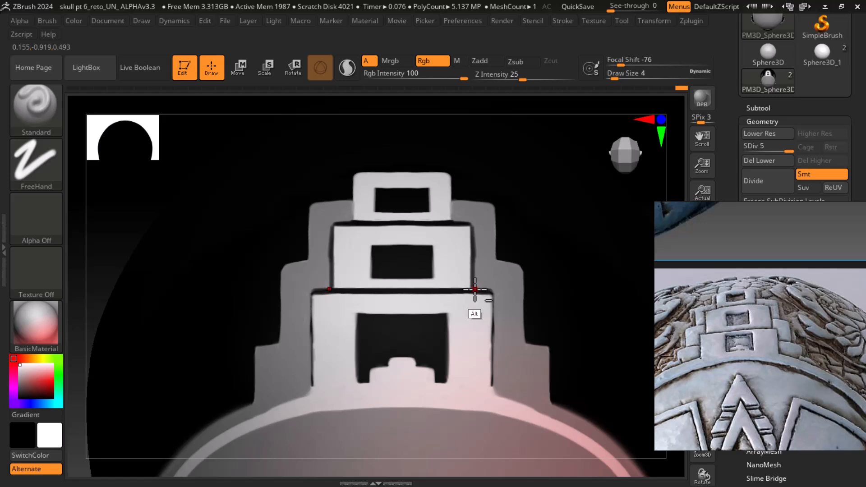
key("ctrl")
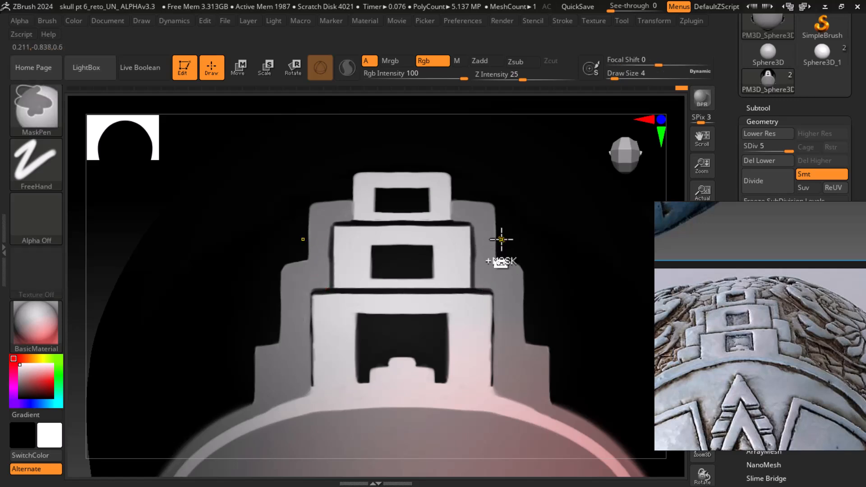
key("ctrl+z")
key("ctrl+z")
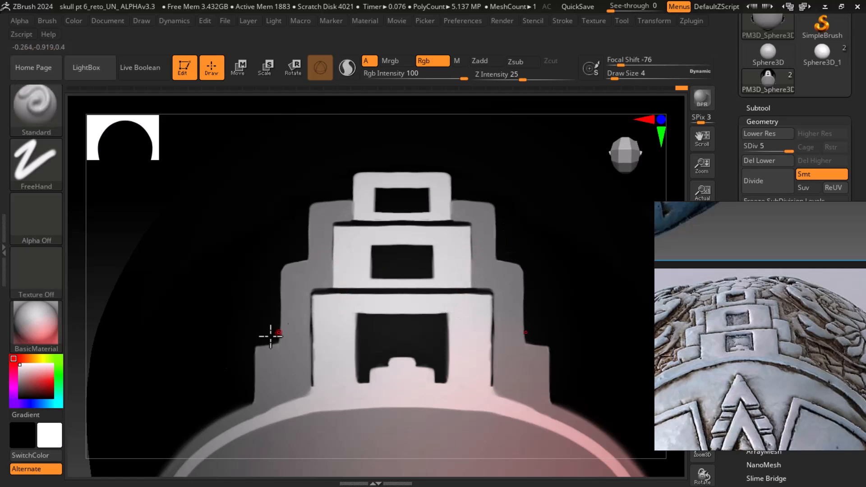
Sample the ornament's grey tone as the secondary colour
left_click_drag(32, 374, 478, 248)
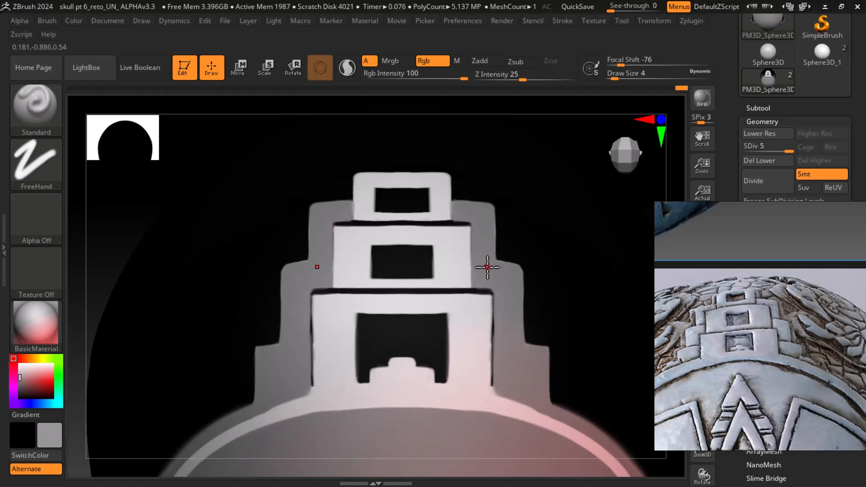
key("f")
left_click_drag(544, 435, 602, 368)
scroll(767, 391, "down", 5)
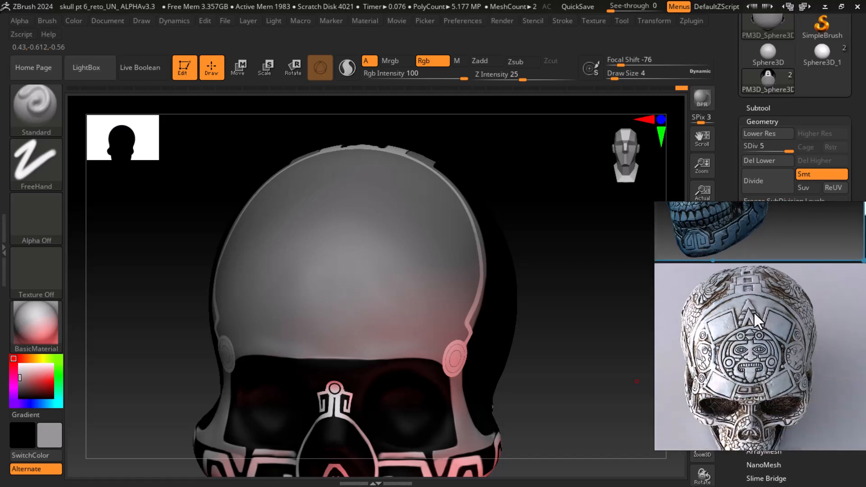
left_click_drag(575, 368, 595, 373)
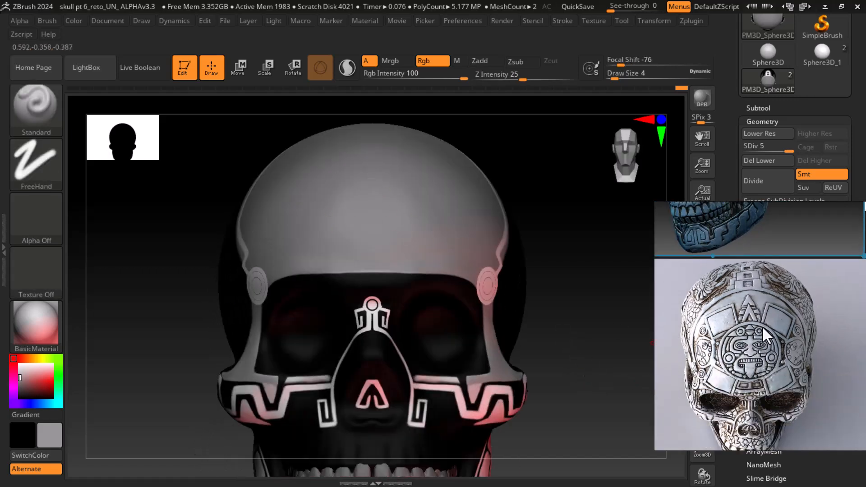
left_click_drag(607, 322, 607, 339)
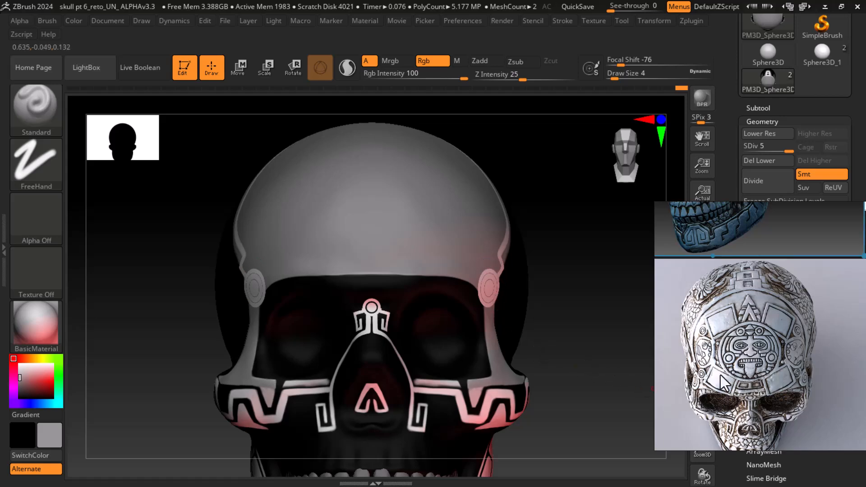
Switch to Photoshop, browse the alpha folder's images in the Open dialog, cancel, and return to ZBrush
key("super")
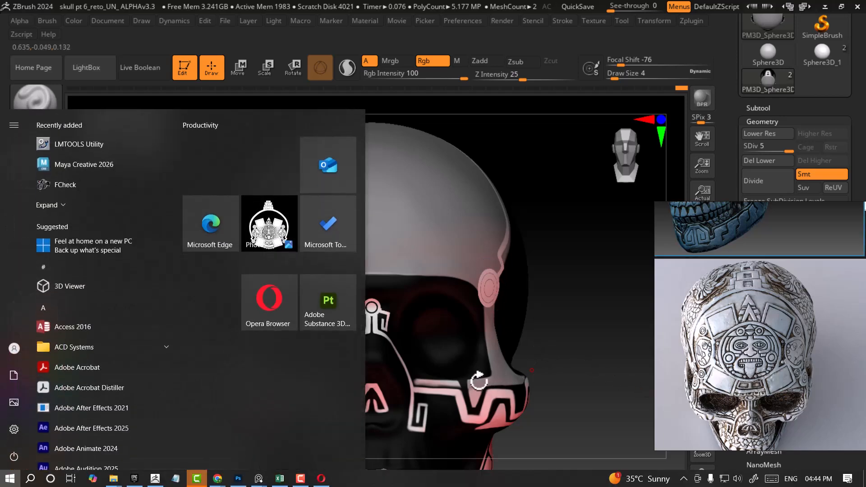
left_click(239, 478)
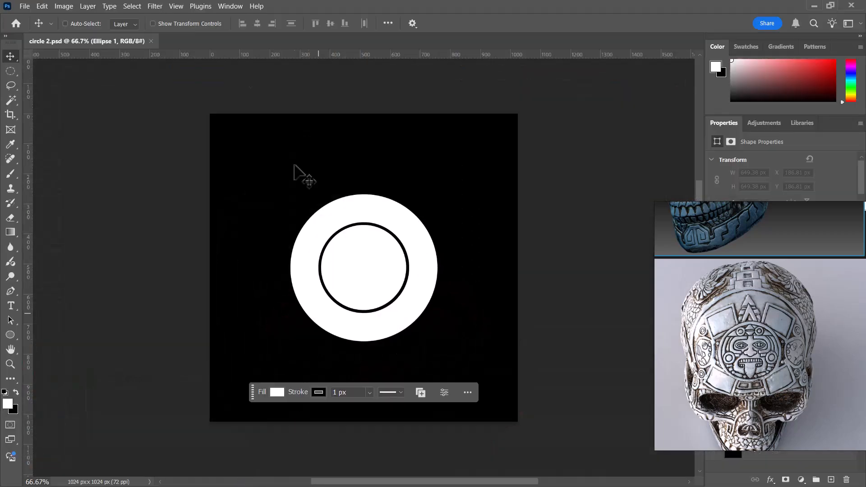
left_click_drag(81, 40, 247, 122)
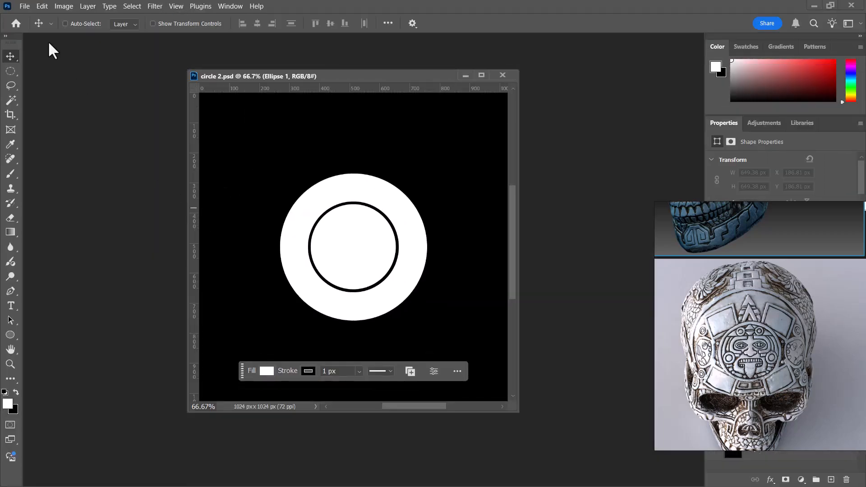
key("super")
left_click(27, 4)
left_click(23, 6)
left_click(48, 30)
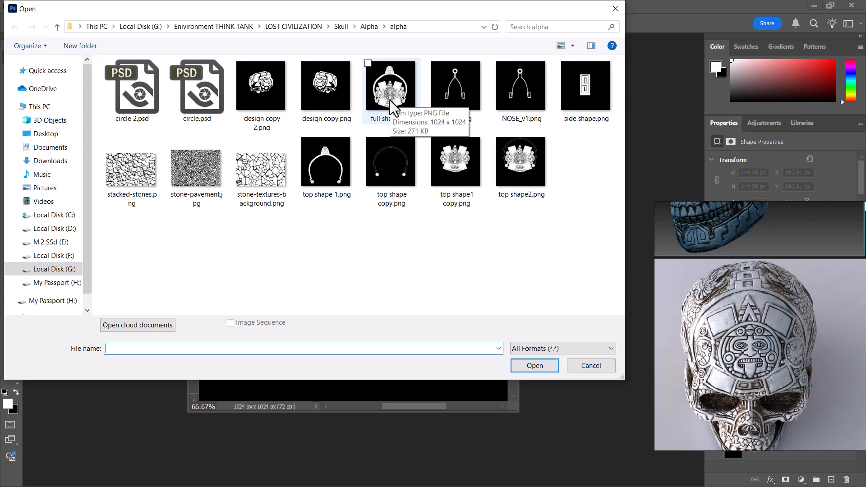
key("alt+Tab")
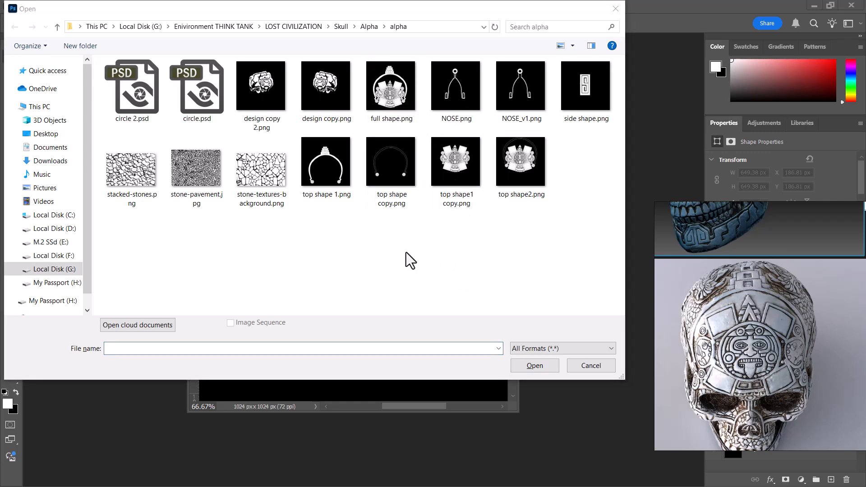
left_click(602, 365)
key("super")
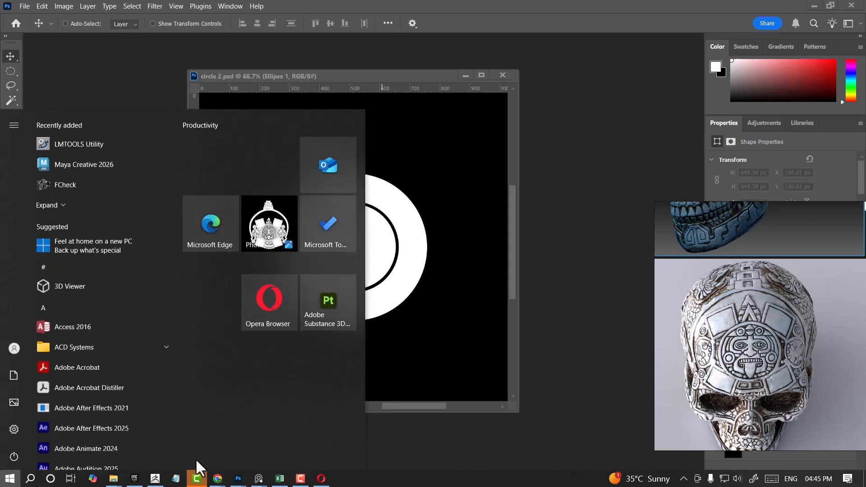
left_click(159, 479)
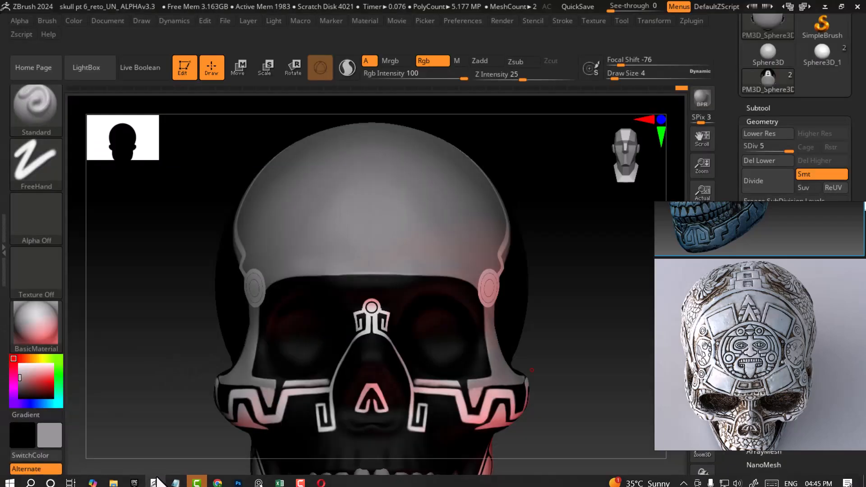
Import the 'top shape1 copy' image from the alpha folder as the brush alpha
left_click(30, 221)
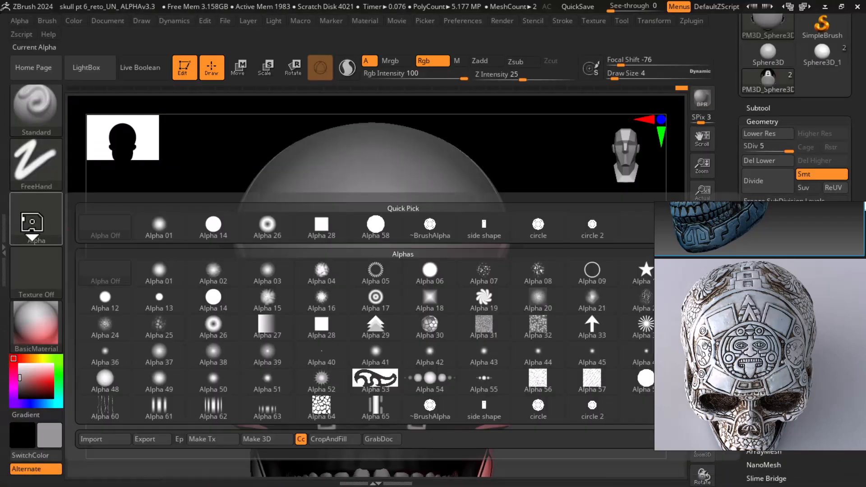
left_click(93, 439)
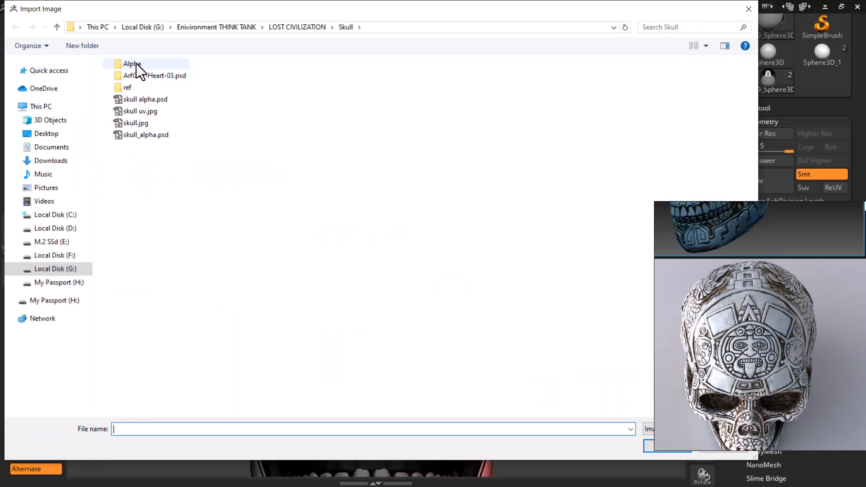
double_click(136, 63)
right_click(390, 210)
left_click(137, 101)
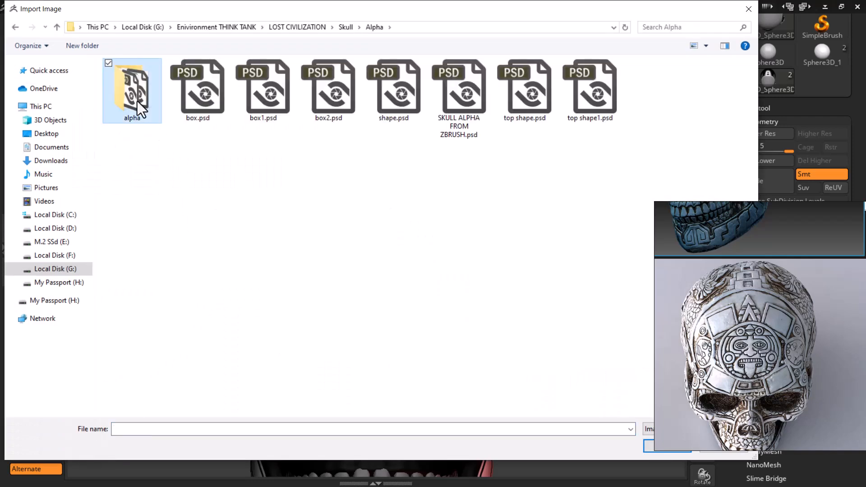
double_click(137, 101)
double_click(334, 175)
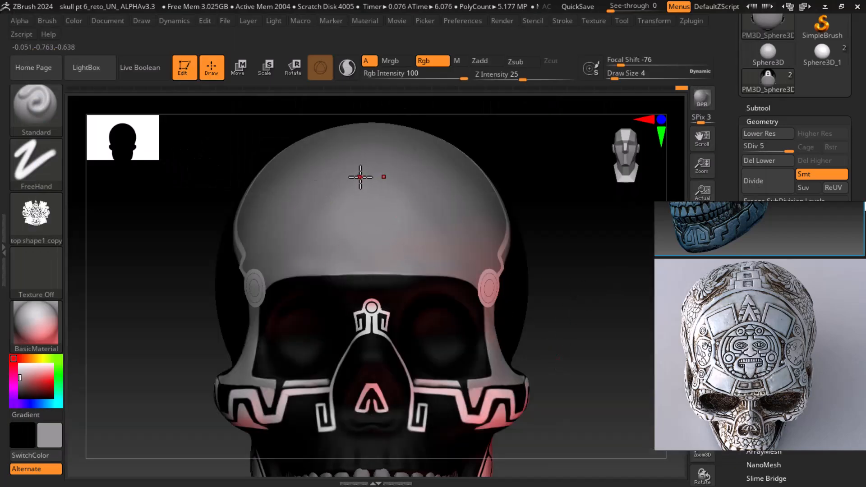
Set the main colour to white and try a stroke on the cranium, undoing it
left_click_drag(596, 324, 602, 346)
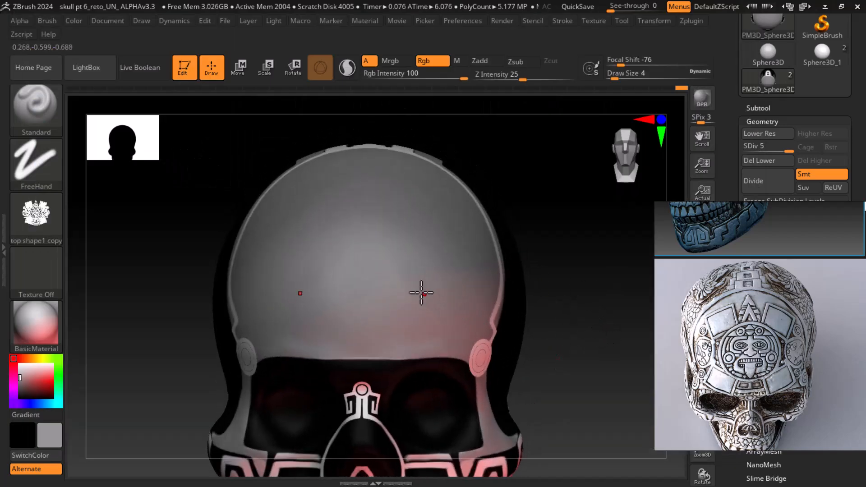
left_click(19, 364)
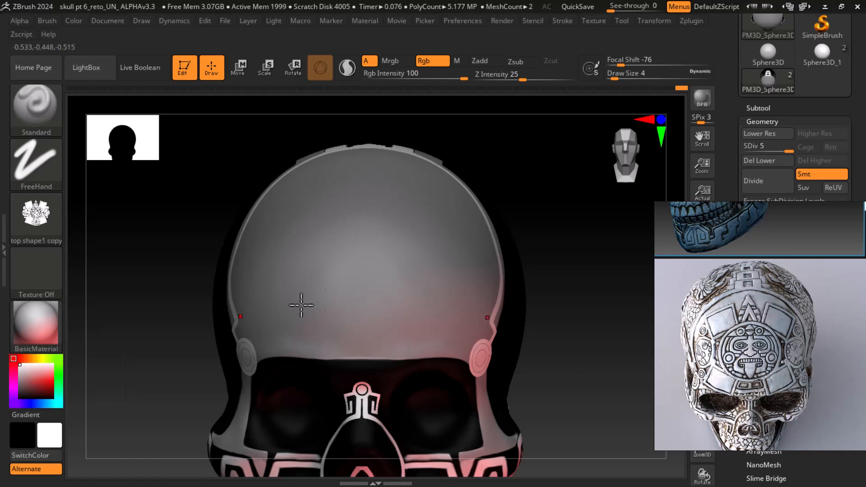
left_click_drag(358, 230, 367, 296)
key("ctrl+z")
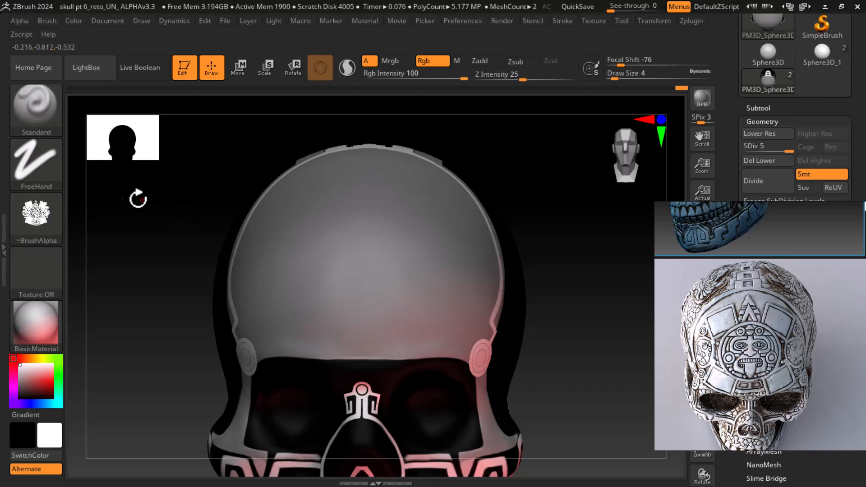
Switch the stroke type to DragRect and try dragging the alpha onto the cranium, then undo it
left_click(48, 174)
left_click(159, 173)
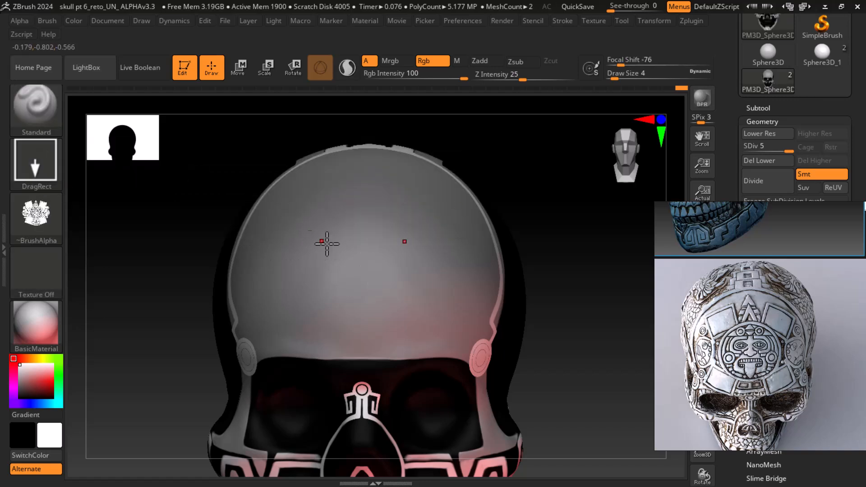
left_click_drag(360, 221, 350, 298)
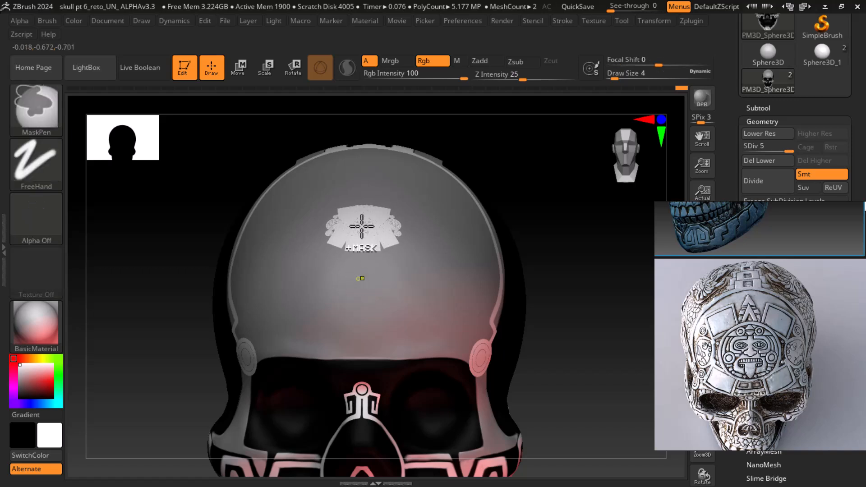
key("ctrl+z")
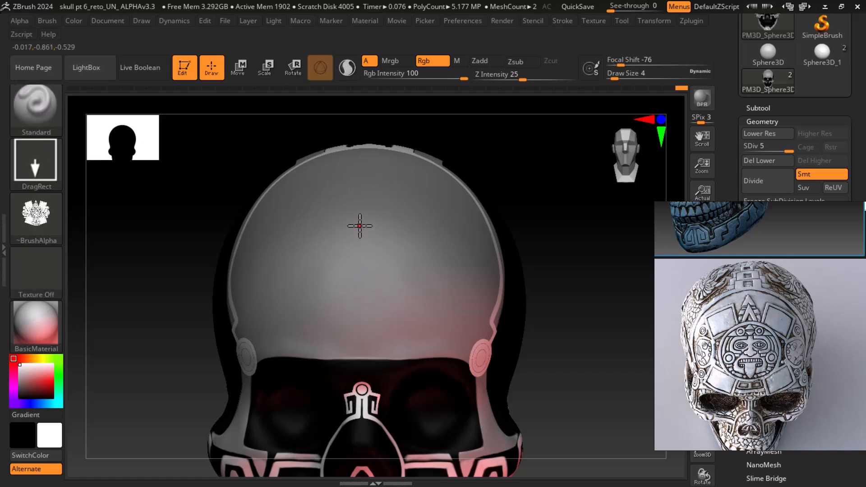
key("shift+f")
left_click_drag(566, 276, 411, 279)
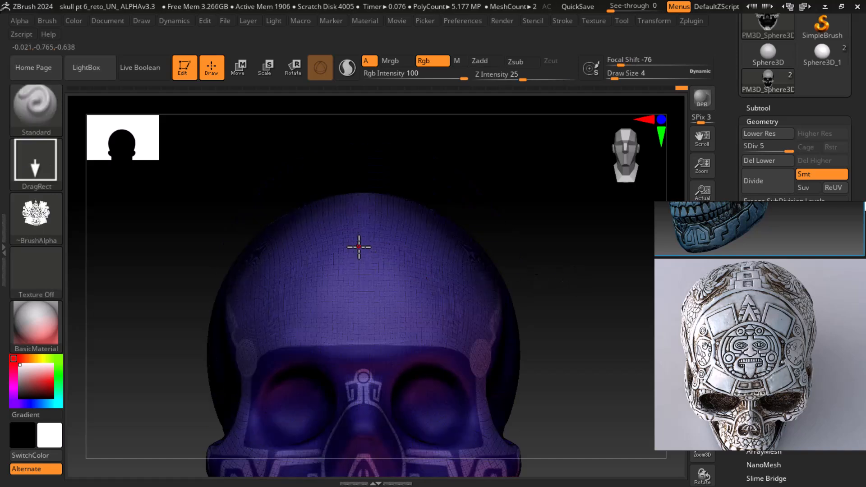
left_click_drag(359, 280, 399, 5)
mouse_move(536, 239)
left_mouse_down()
mouse_move(560, 325)
mouse_move(574, 278)
mouse_move(555, 282)
mouse_move(580, 279)
mouse_move(589, 325)
mouse_move(600, 278)
mouse_move(590, 322)
left_mouse_up()
key("shift+f")
key("shift")
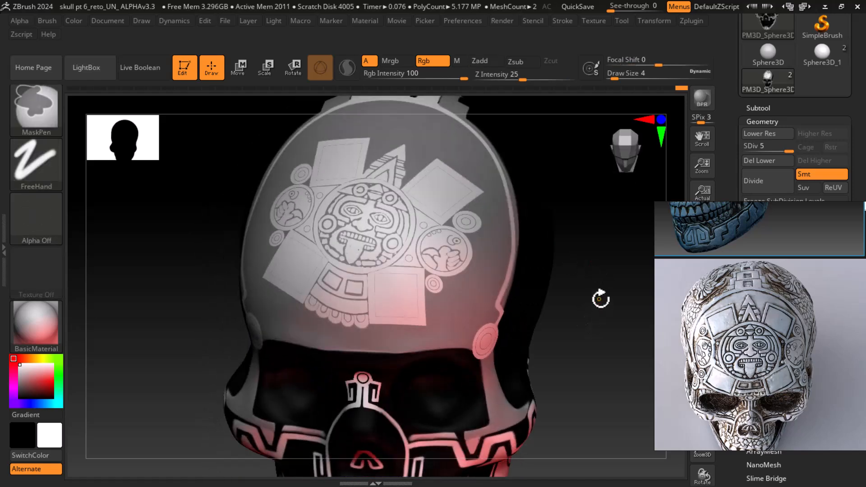
mouse_move(599, 301)
left_mouse_down()
mouse_move(604, 345)
mouse_move(605, 325)
mouse_move(614, 334)
left_mouse_up()
key("ctrl")
key("ctrl+z")
left_click_drag(370, 253, 369, 357)
mouse_move(369, 6)
left_mouse_down()
mouse_move(347, 7)
mouse_move(373, 7)
left_mouse_up()
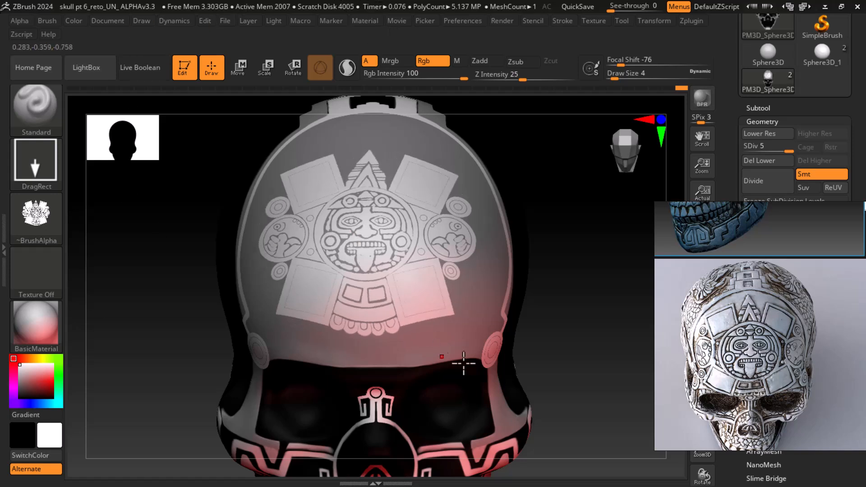
left_click_drag(560, 310, 559, 310, "alt")
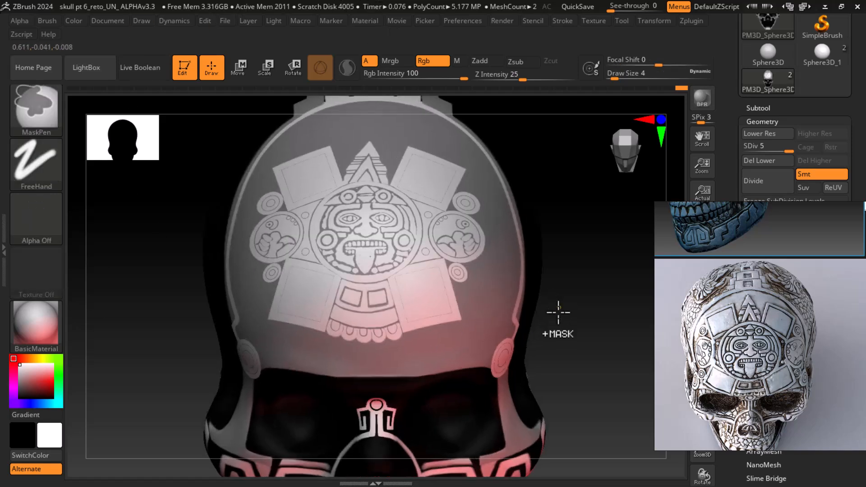
key("ctrl+z")
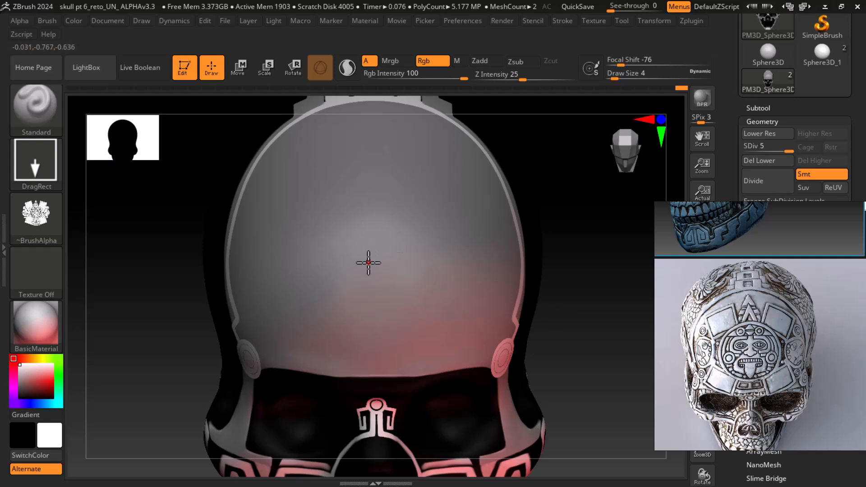
Stamp the alpha design in white on the cranium, dragging out from its centre toward the top
left_click_drag(368, 271, 357, 6)
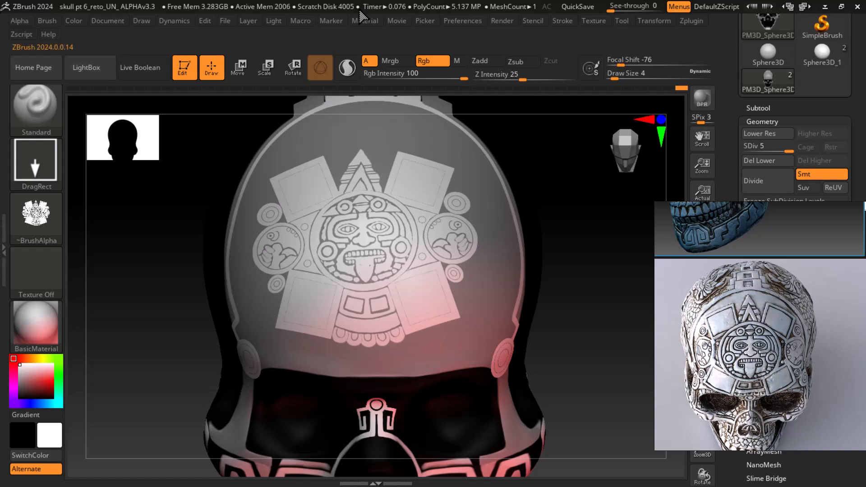
scroll(794, 363, "up", 5)
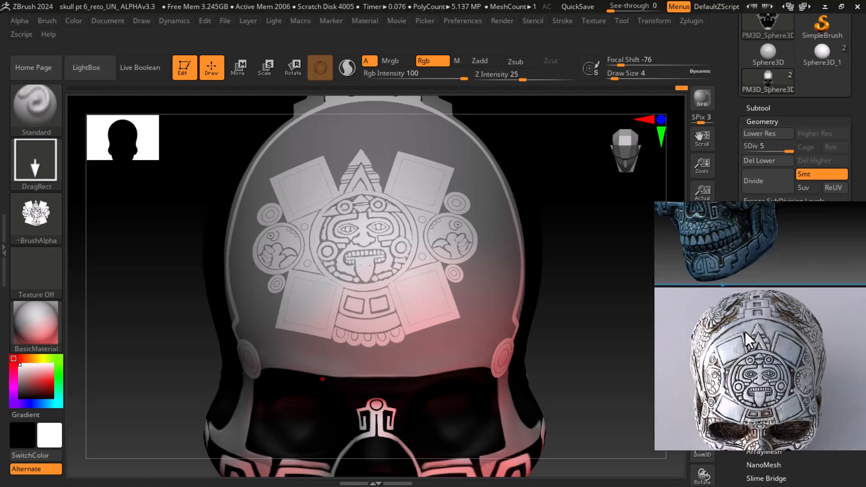
Undo the white alpha stamp on the cranium
scroll(767, 295, "up", 2)
mouse_move(594, 291)
left_mouse_down()
mouse_move(591, 251)
mouse_move(595, 328)
mouse_move(609, 333)
mouse_move(616, 363)
left_mouse_up()
key("ctrl")
key("ctrl+z")
Turn on the polyframe display and try stamping the alpha on the cranium, undoing the attempt
key("shift+f")
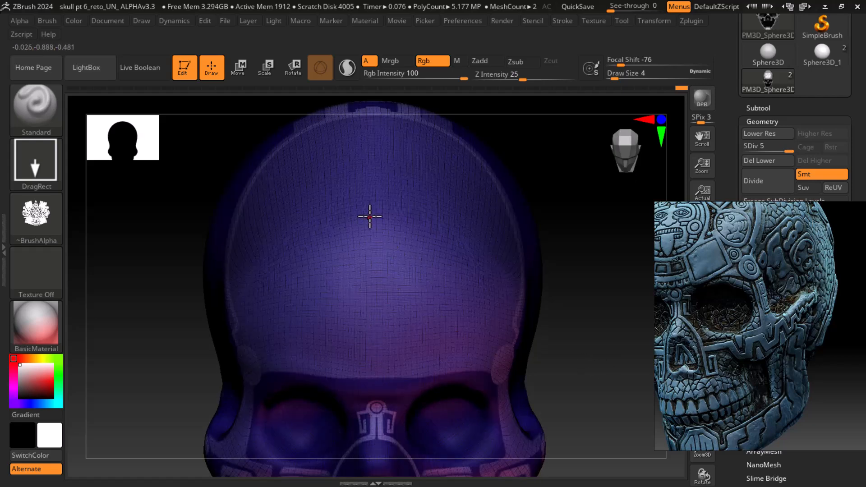
left_click_drag(369, 234, 367, 342)
left_click_drag(382, 4, 411, 7)
left_click_drag(601, 350, 605, 386, "alt")
key("ctrl+z")
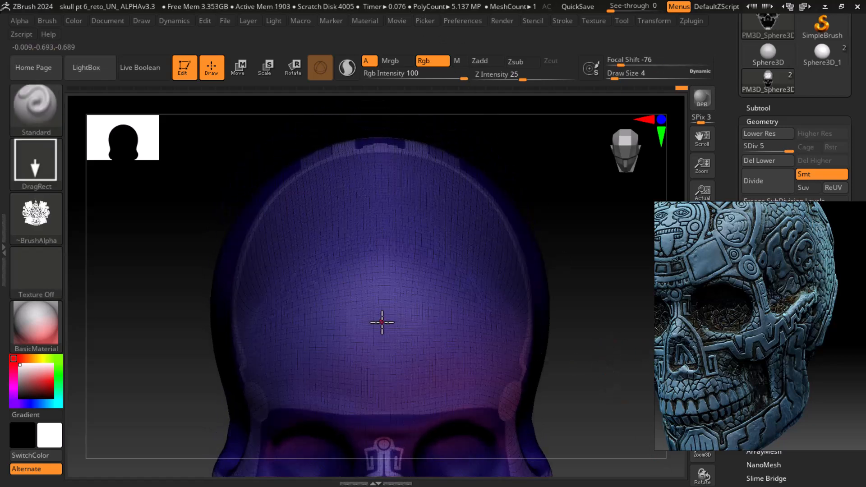
Stamp the alpha from the cranium's centre upward, then undo it again
left_click_drag(377, 323, 378, 5)
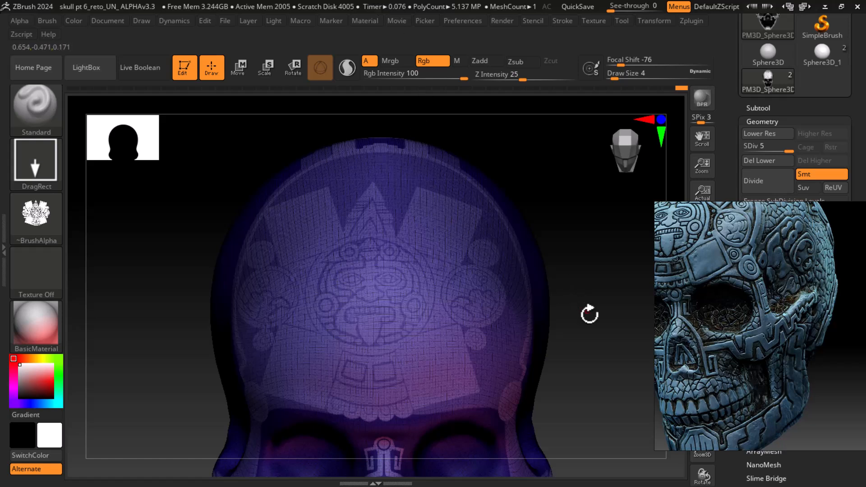
left_click_drag(606, 331, 607, 330)
left_click_drag(592, 361, 603, 332)
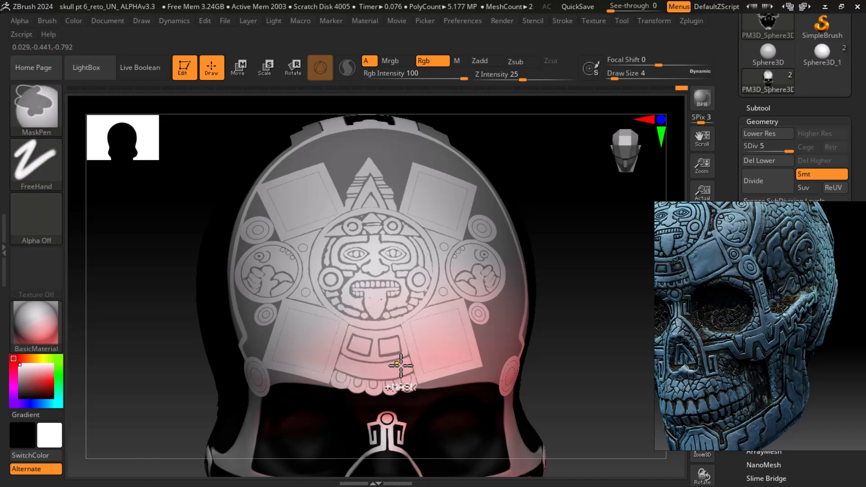
key("ctrl+z")
key("ctrl+z")
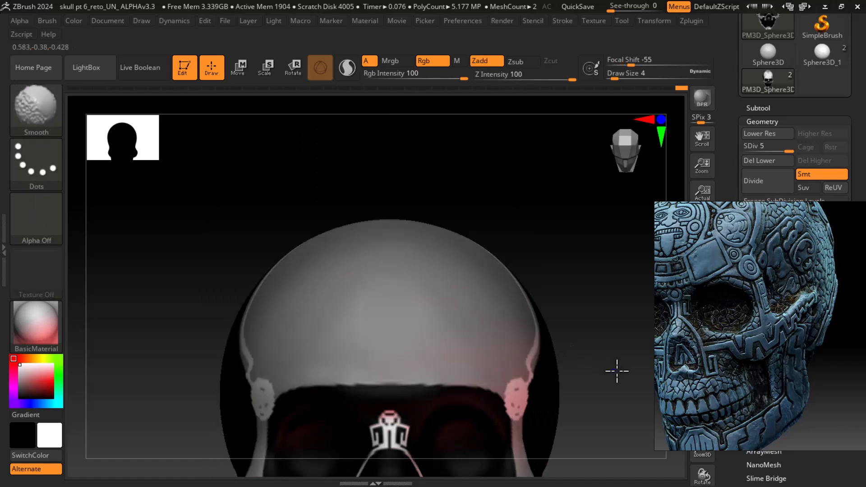
From a top view, try stamping the alpha across the cranium and undo it
left_click_drag(597, 314, 607, 401)
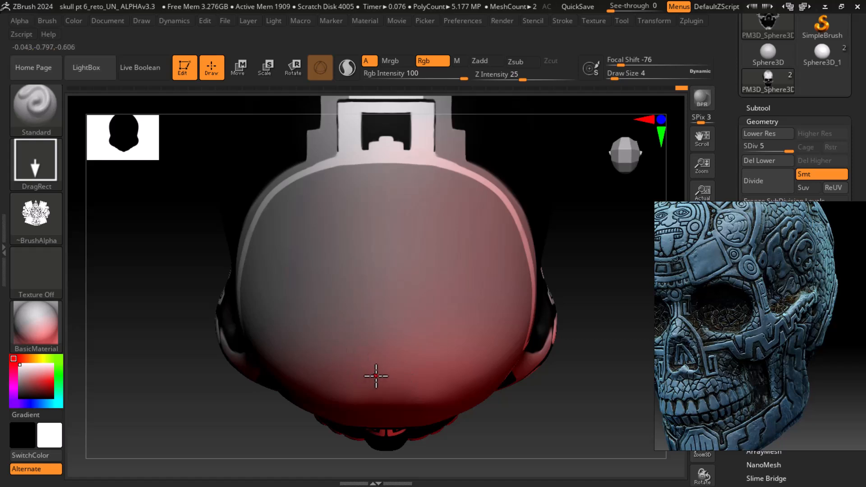
key("shift+f")
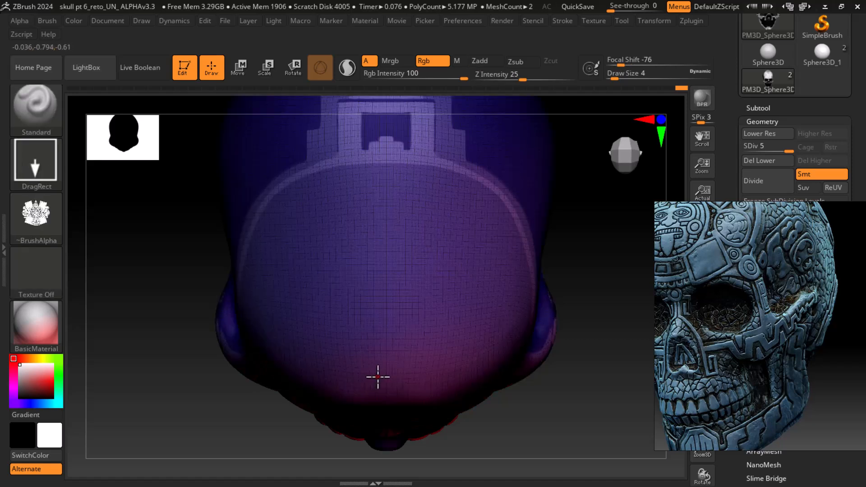
left_click_drag(381, 415, 375, 86)
mouse_move(598, 413)
left_mouse_down()
mouse_move(566, 394)
mouse_move(573, 338)
mouse_move(572, 349)
mouse_move(626, 405)
mouse_move(624, 323)
left_mouse_up()
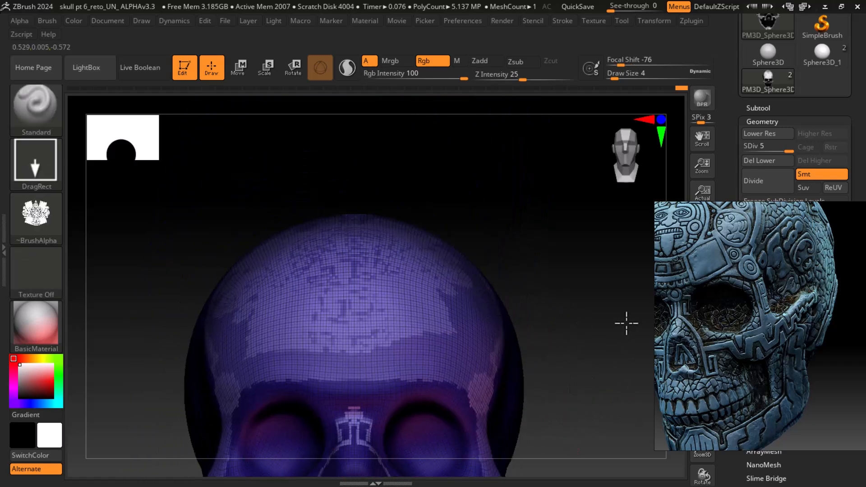
mouse_move(602, 362)
left_mouse_down()
mouse_move(614, 410)
mouse_move(618, 347)
mouse_move(624, 380)
left_mouse_up()
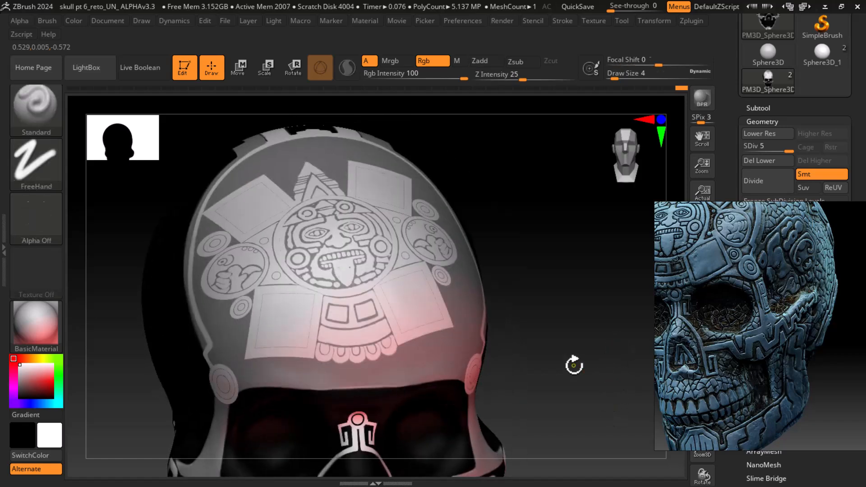
key("ctrl+z")
Make two more trial stamps of the alpha from the forehead upward, undoing each
mouse_move(572, 365)
left_mouse_down("shift")
mouse_move(593, 371)
mouse_move(602, 363)
mouse_move(598, 353)
left_mouse_up("shift")
left_click_drag(550, 222, 600, 328)
left_click_drag(368, 228, 357, 0)
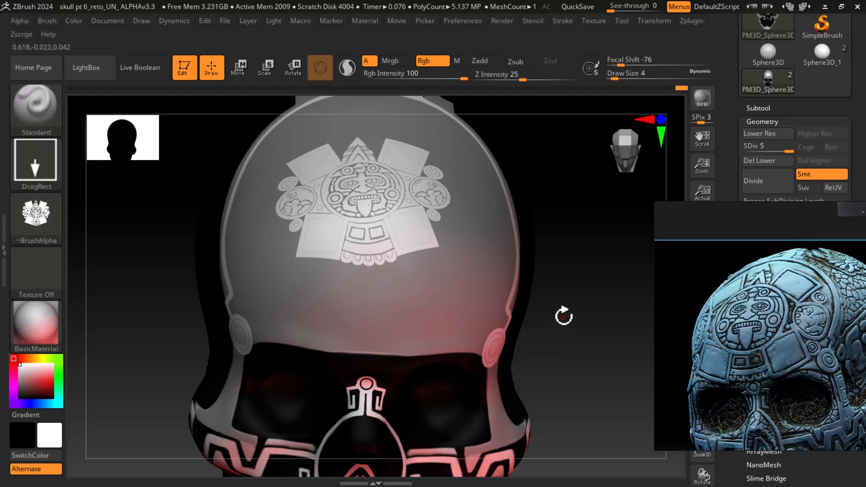
key("ctrl+z")
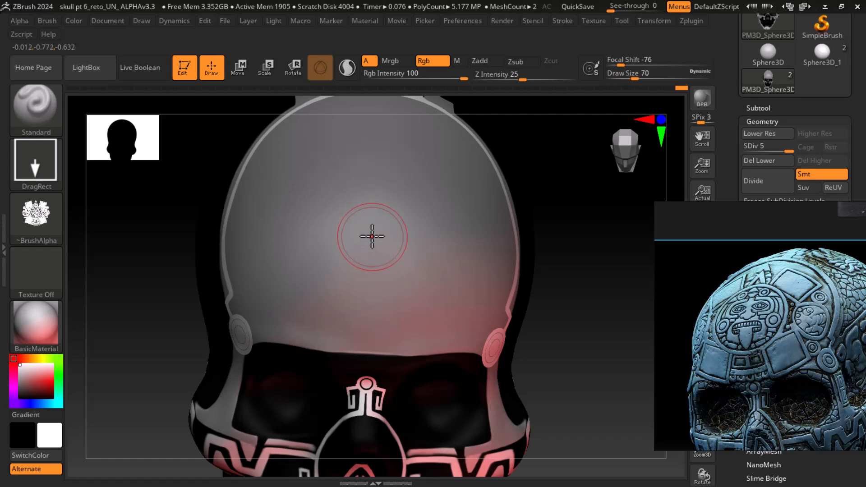
mouse_move(367, 223)
left_mouse_down()
mouse_move(364, 280)
mouse_move(480, 223)
mouse_move(434, 8)
mouse_move(343, 4)
mouse_move(371, 7)
left_mouse_up()
key("ctrl+z")
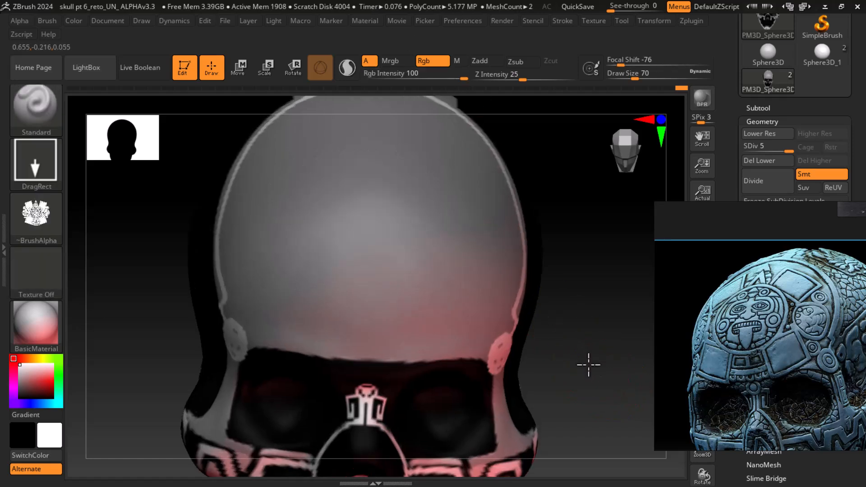
Try another forehead stamp of the alpha, undo it, and orbit around the skull
left_click_drag(362, 258, 374, 9)
mouse_move(608, 339)
left_mouse_down("alt")
mouse_move(609, 365)
mouse_move(608, 329)
left_mouse_up("alt")
key("ctrl+z")
mouse_move(597, 358)
left_mouse_down()
mouse_move(595, 341)
mouse_move(605, 336)
left_mouse_up()
mouse_move(599, 208)
left_mouse_down("ctrl+shift")
mouse_move(139, 364)
mouse_move(132, 375)
left_mouse_up("ctrl+shift")
mouse_move(480, 369)
left_mouse_down("ctrl+shift")
mouse_move(518, 363)
mouse_move(526, 391)
mouse_move(491, 406)
mouse_move(514, 409)
mouse_move(531, 396)
mouse_move(531, 353)
mouse_move(535, 373)
left_mouse_up("ctrl+shift")
left_click_drag(544, 370, 571, 385, "alt")
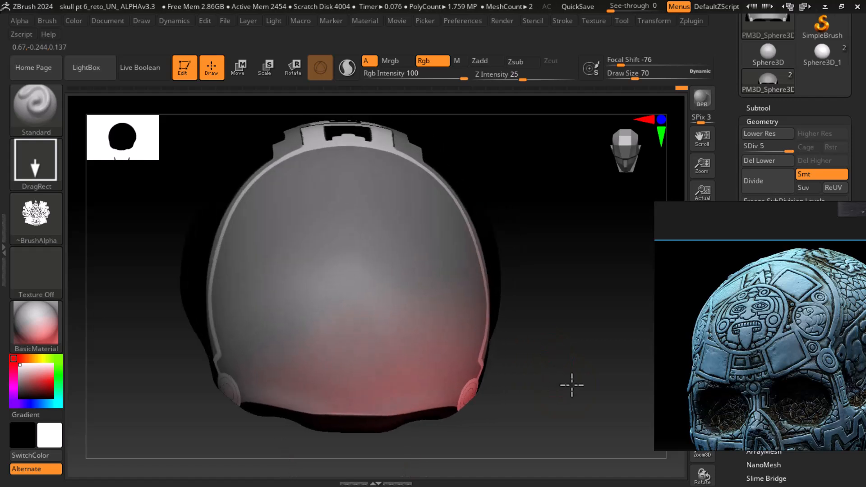
From above the skull, try stamping the alpha larger over the cranium, undoing the attempts
left_click_drag(583, 350, 584, 356)
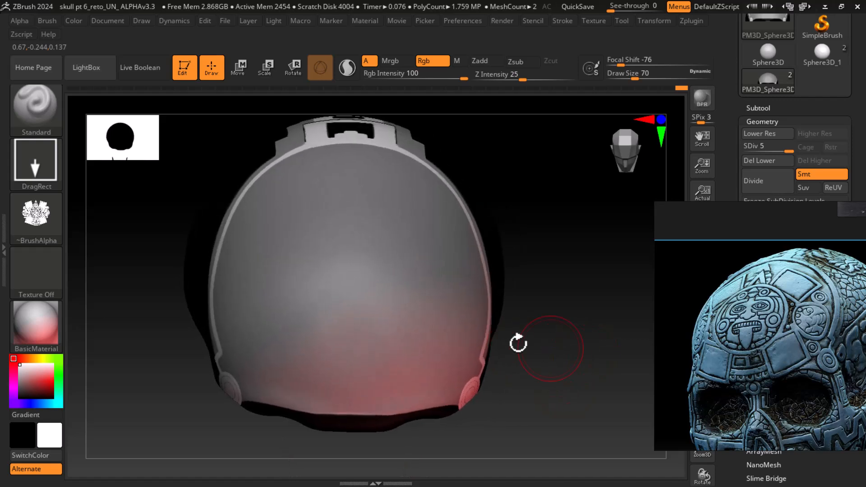
left_click_drag(350, 275, 429, 397)
mouse_move(385, 159)
left_mouse_down()
mouse_move(311, 31)
mouse_move(351, 5)
left_mouse_up()
mouse_move(595, 318)
left_mouse_down()
mouse_move(605, 357)
mouse_move(602, 303)
mouse_move(604, 361)
left_mouse_up()
key("ctrl")
key("ctrl+z")
mouse_move(352, 329)
left_mouse_down()
mouse_move(386, 187)
mouse_move(371, 165)
mouse_move(369, 81)
mouse_move(385, 5)
left_mouse_up()
left_click_drag(538, 261, 547, 270)
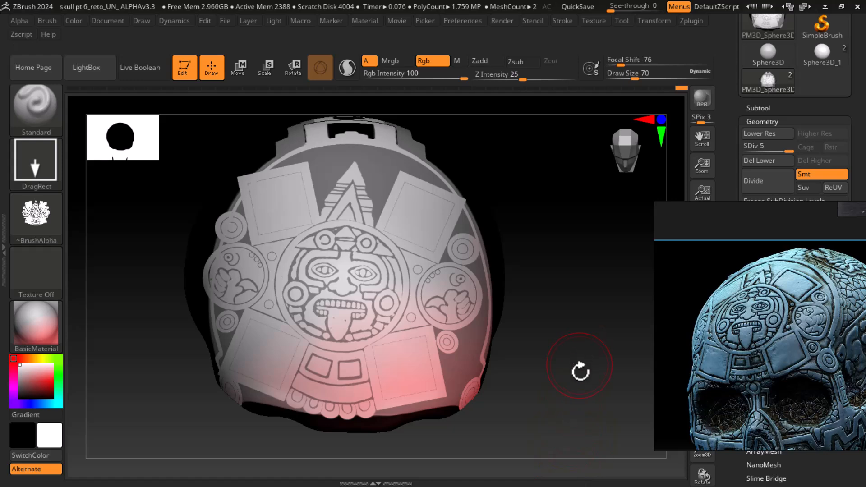
key("ctrl+z")
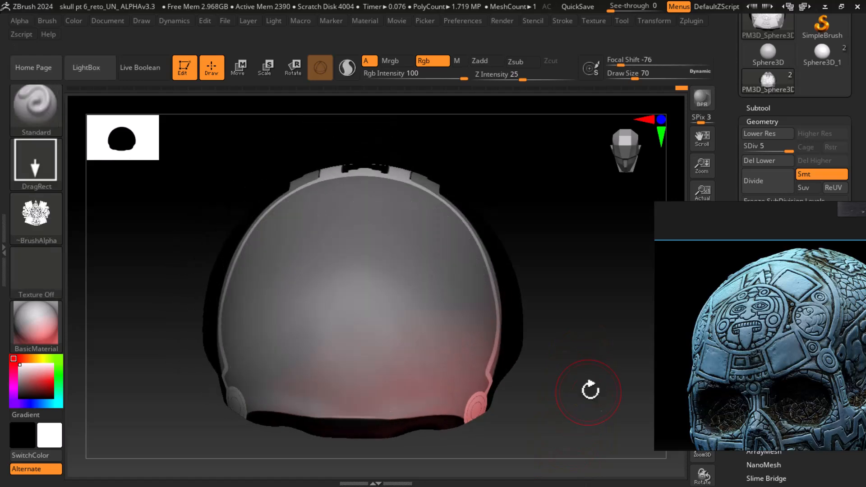
Import 'design copy.png' from the alpha folder as the brush alpha
mouse_move(609, 338)
left_mouse_down()
mouse_move(641, 338)
mouse_move(309, 265)
mouse_move(224, 196)
mouse_move(239, 234)
mouse_move(170, 242)
left_mouse_up()
left_click(36, 217)
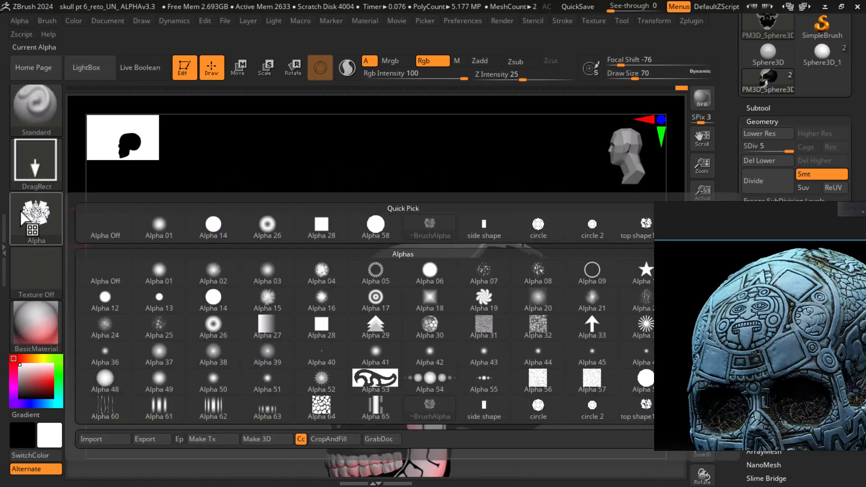
left_click(104, 438)
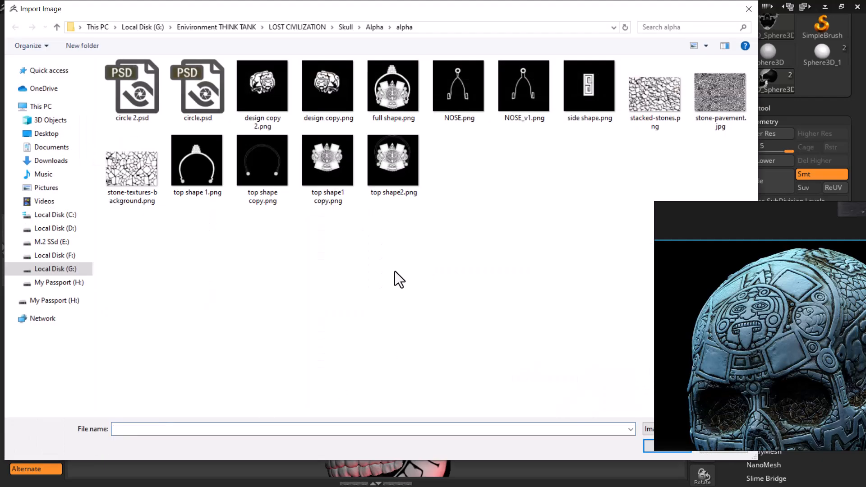
left_click(334, 89)
double_click(332, 85)
mouse_move(542, 406)
left_mouse_down()
mouse_move(576, 394)
mouse_move(543, 350)
mouse_move(552, 376)
left_mouse_up()
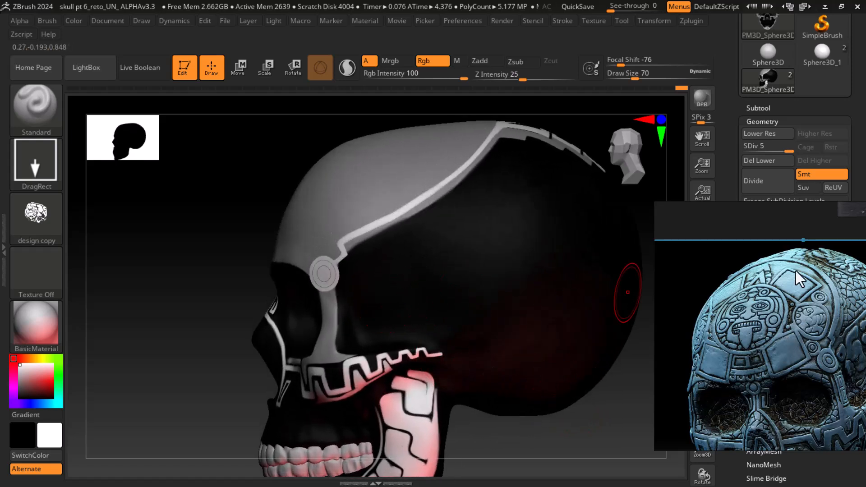
Try stamping the design alpha on the skull's temple behind the eye ring, then undo it
left_click_drag(758, 211, 628, 257)
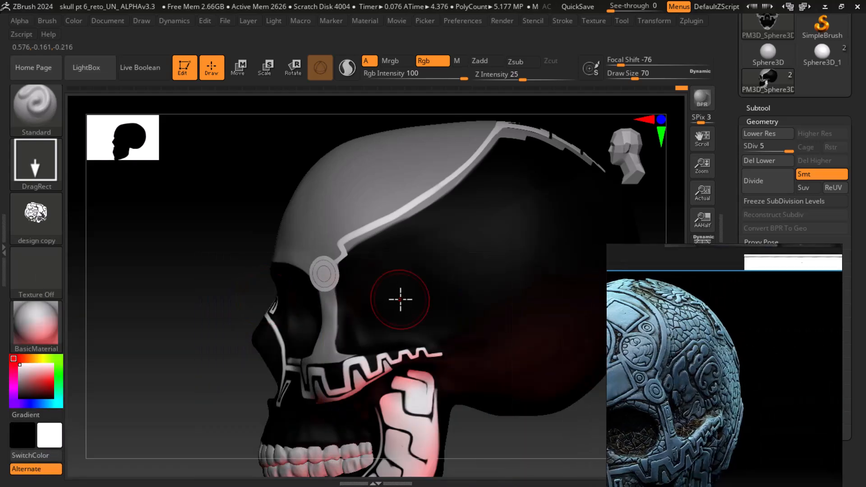
left_click_drag(403, 292, 340, 153)
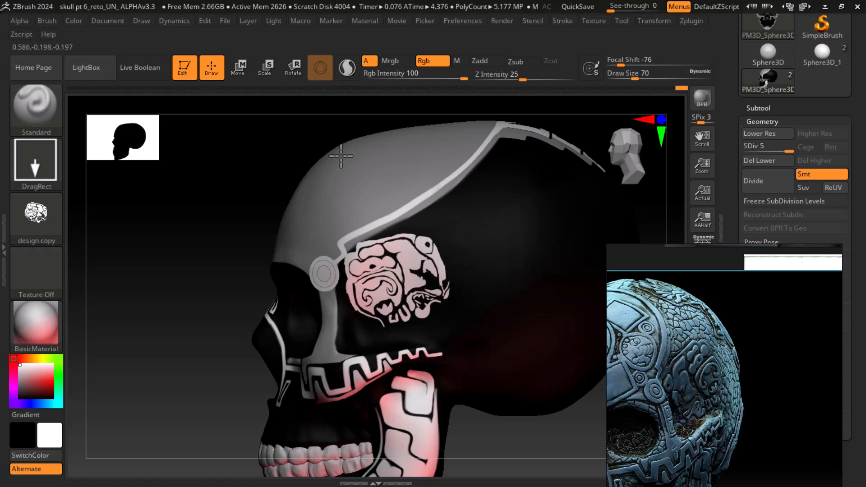
key("ctrl+z")
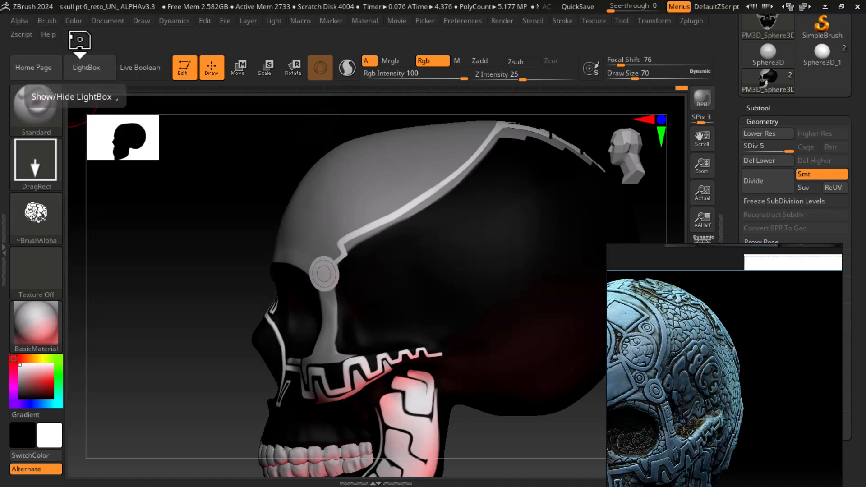
Flip the alpha vertically and try stamping it on the temple, undoing the stamp
left_click(21, 21)
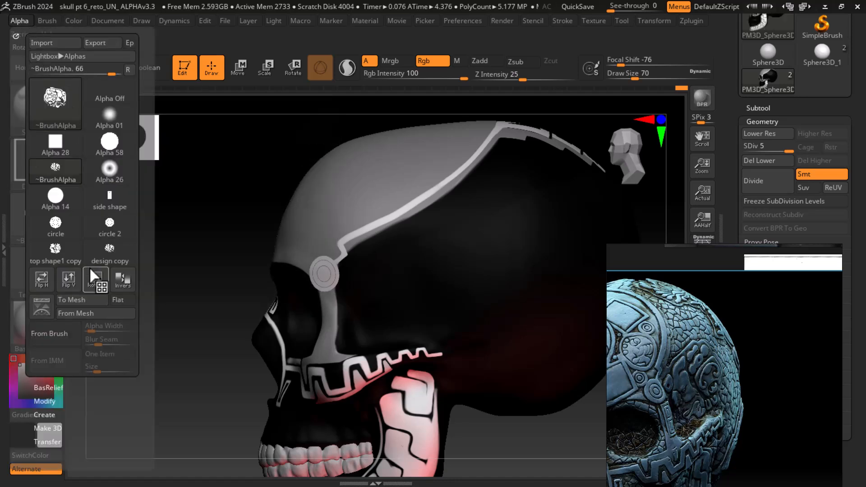
left_click(72, 277)
left_click_drag(409, 275, 418, 416)
left_click_drag(540, 458, 527, 401, "alt")
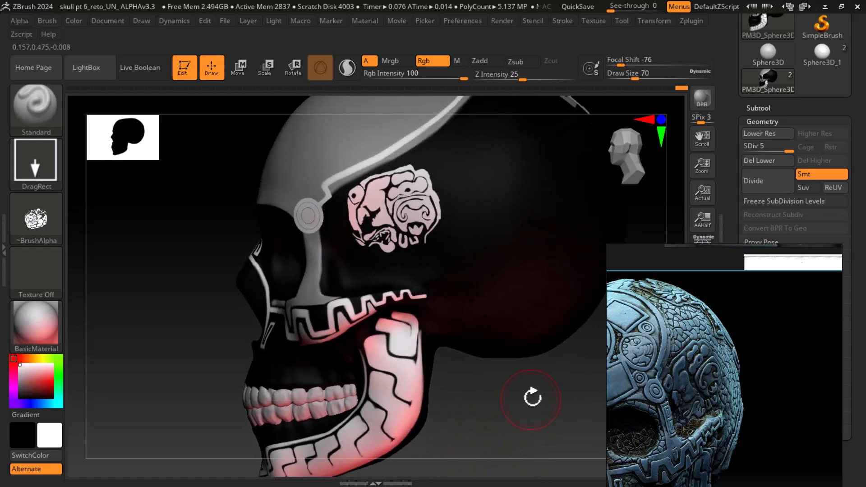
key("ctrl+z")
Stamp the flipped design on the temple twice more from different angles, undoing each
left_click_drag(576, 417, 550, 428, "alt")
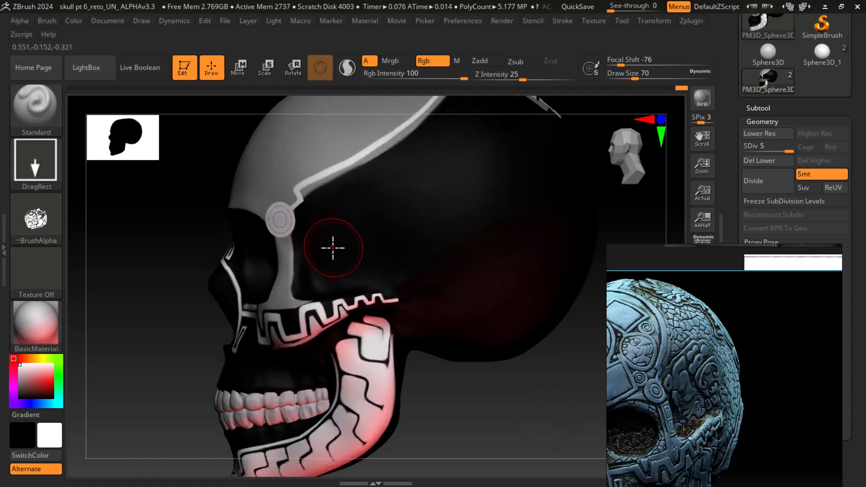
left_click_drag(363, 284, 372, 220)
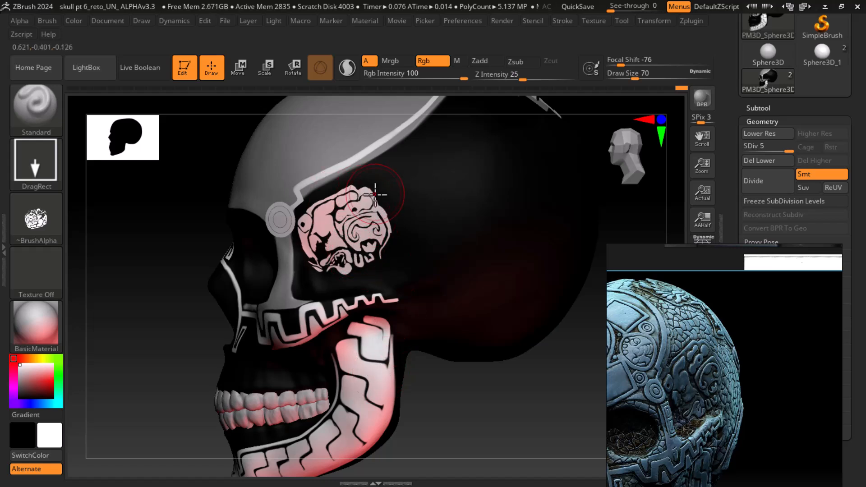
left_click_drag(536, 393, 553, 424)
key("ctrl+z")
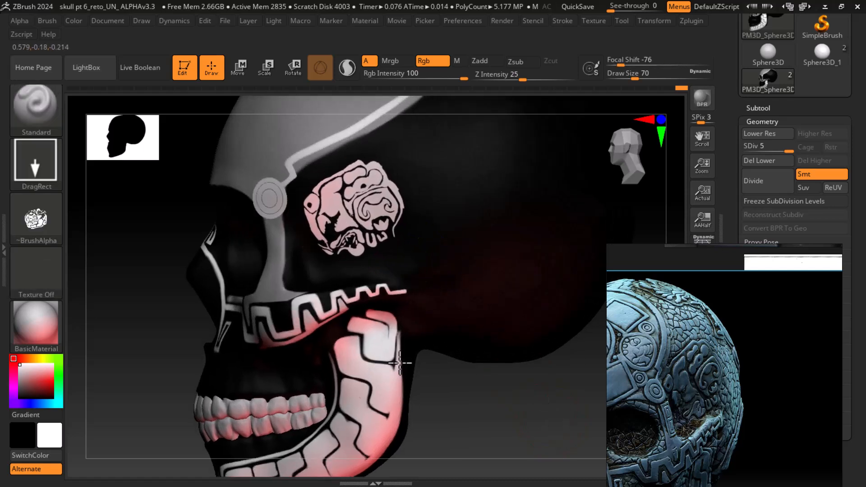
mouse_move(502, 448)
left_mouse_down()
mouse_move(502, 413)
mouse_move(504, 421)
left_mouse_up()
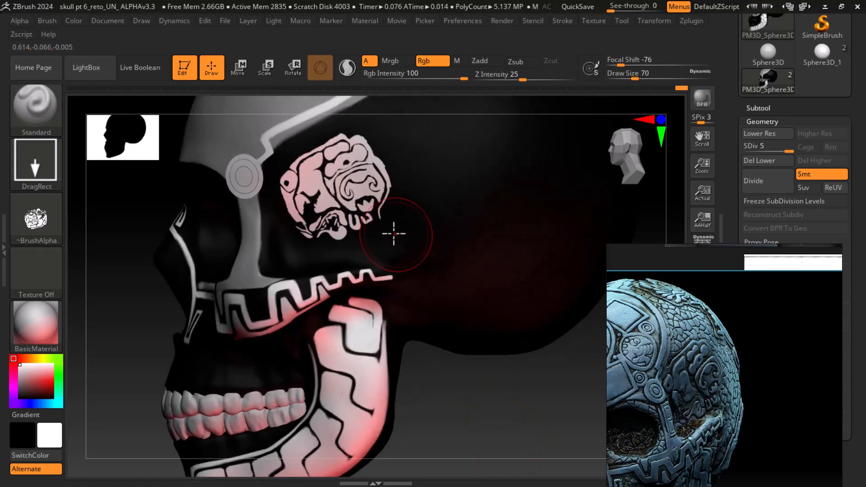
key("ctrl+z")
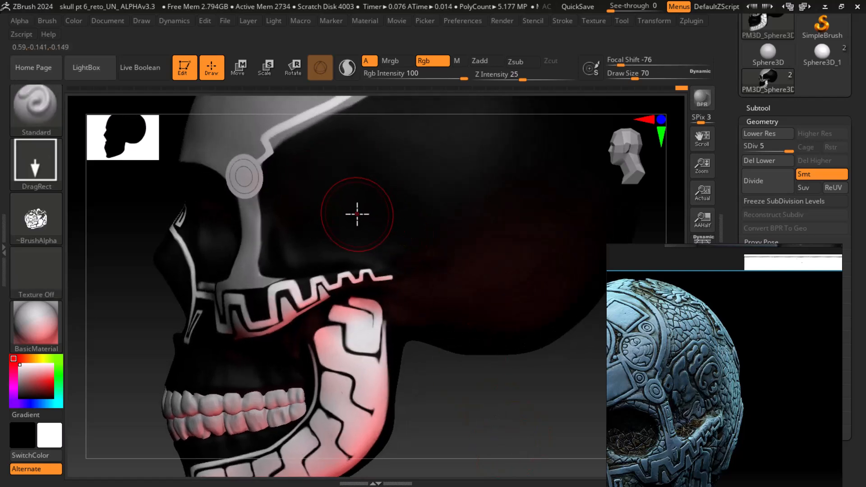
Try larger stamps of the design on the temple, undoing them
left_click_drag(541, 396, 583, 417)
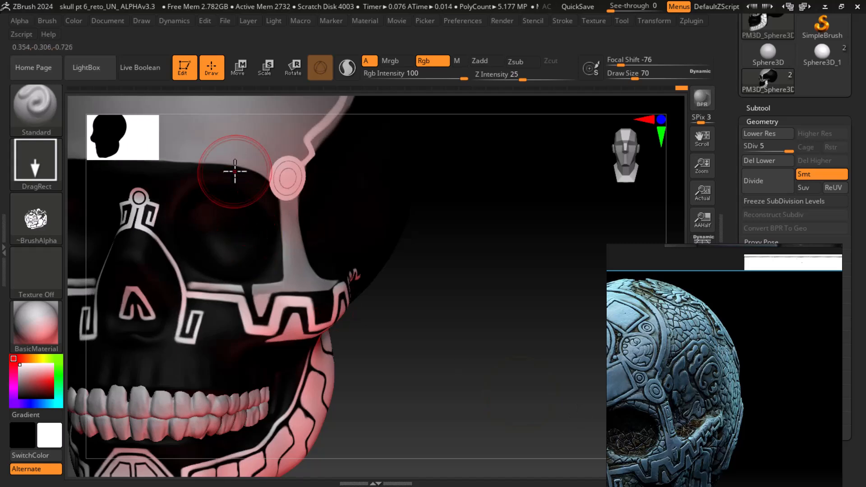
mouse_move(485, 390)
left_mouse_down()
mouse_move(503, 439)
mouse_move(512, 438)
left_mouse_up()
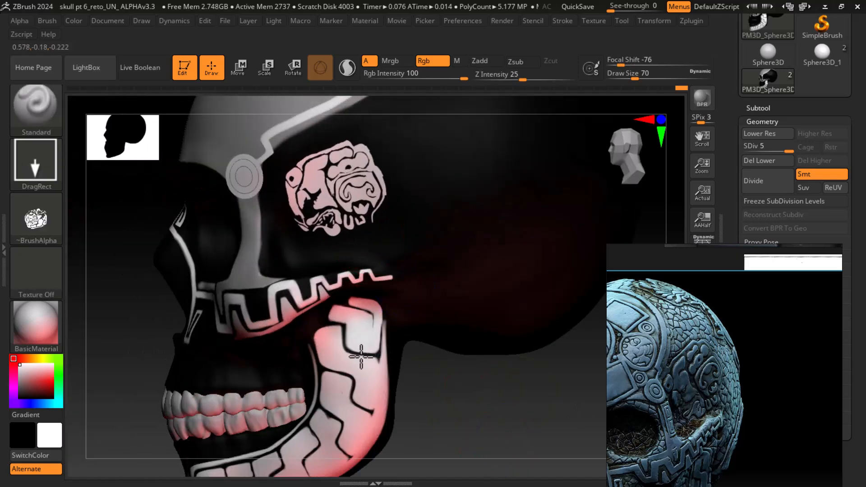
left_click_drag(360, 355, 368, 398)
left_click_drag(462, 417, 459, 416, "alt")
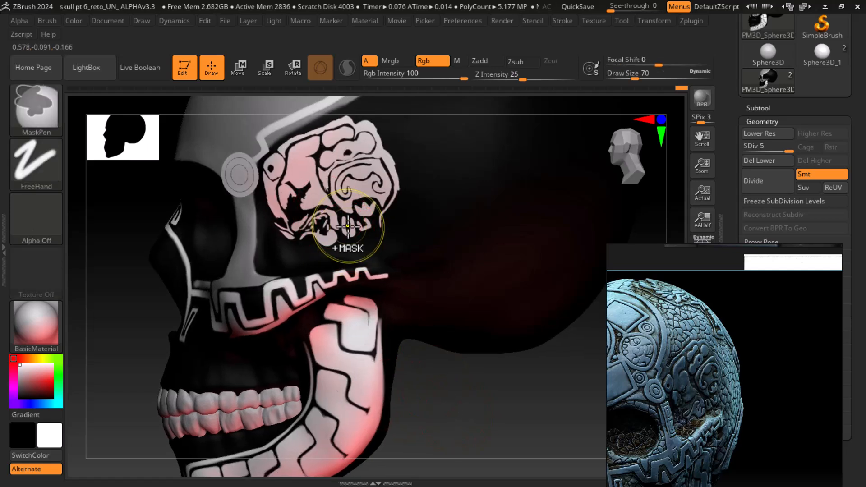
key("ctrl+z")
left_click_drag(374, 362, 384, 443)
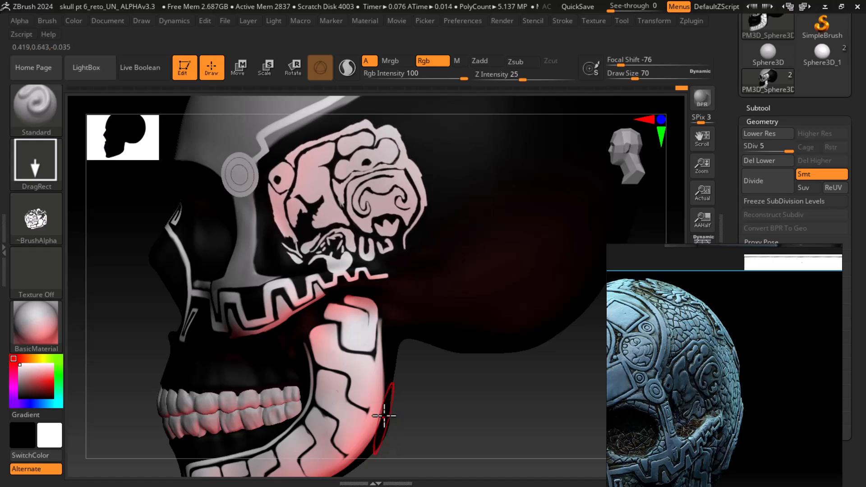
key("ctrl+z")
Stamp the design in white on the skull's temple, dragging down from behind the eye ring
left_click_drag(344, 202, 339, 266)
key("ctrl+z")
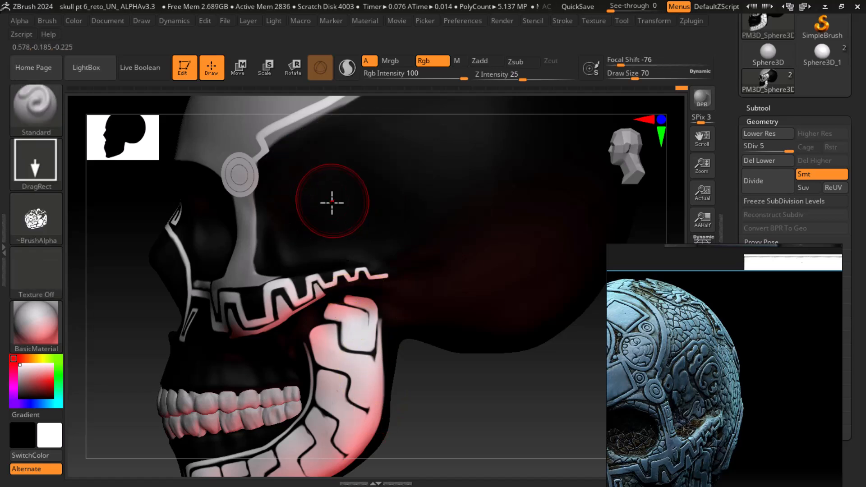
left_click_drag(333, 205, 370, 409)
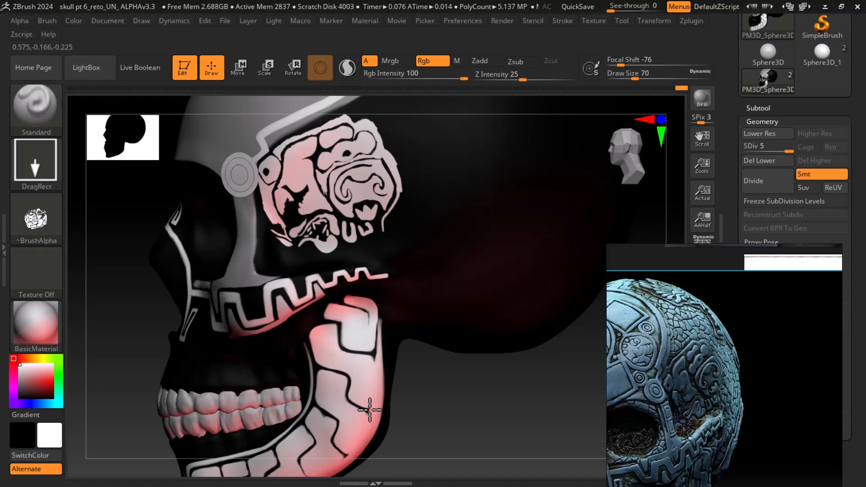
Undo the last temple stamp and stamp the design on the temple again, dragging down from behind the eye ring
left_click_drag(370, 410, 371, 413)
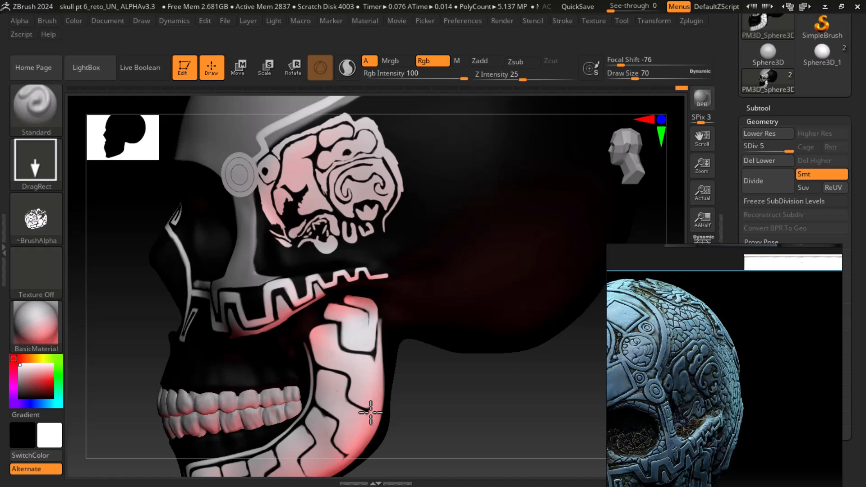
mouse_move(408, 430)
left_mouse_down()
mouse_move(469, 421)
mouse_move(416, 323)
left_mouse_up()
key("ctrl+z")
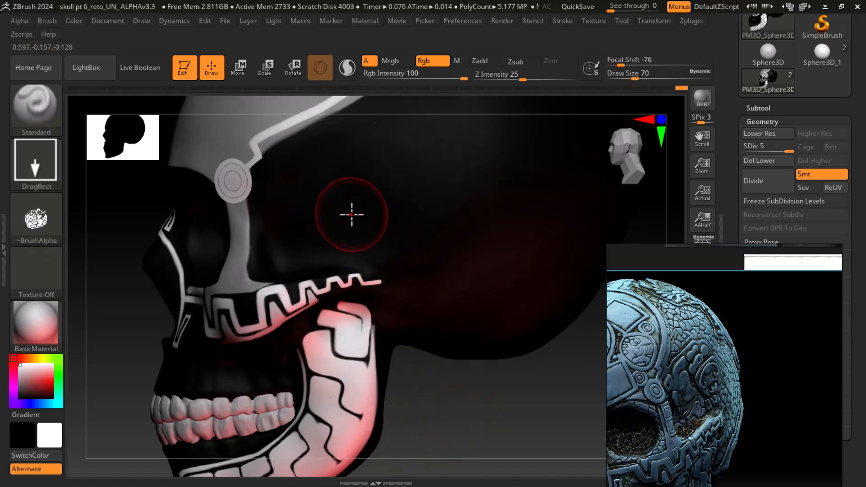
left_click_drag(350, 213, 400, 451)
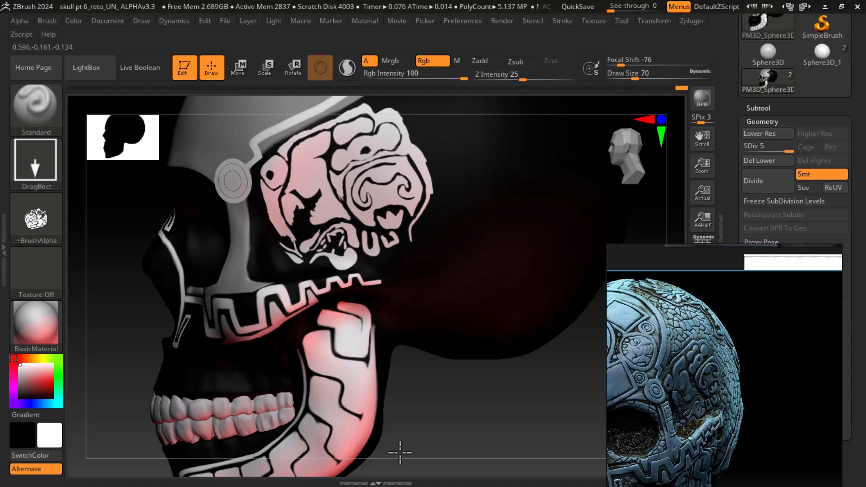
Browse the alpha image folder and preview the stone-pavement image before closing it
left_click_drag(492, 418, 464, 358)
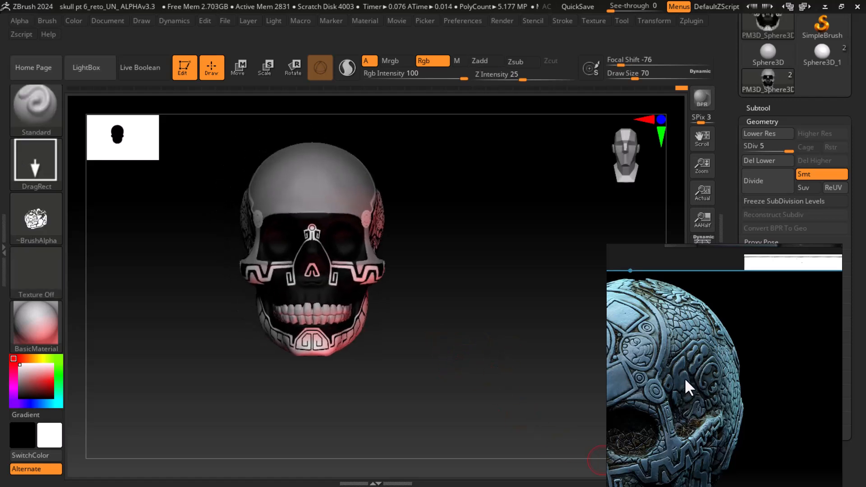
key("super")
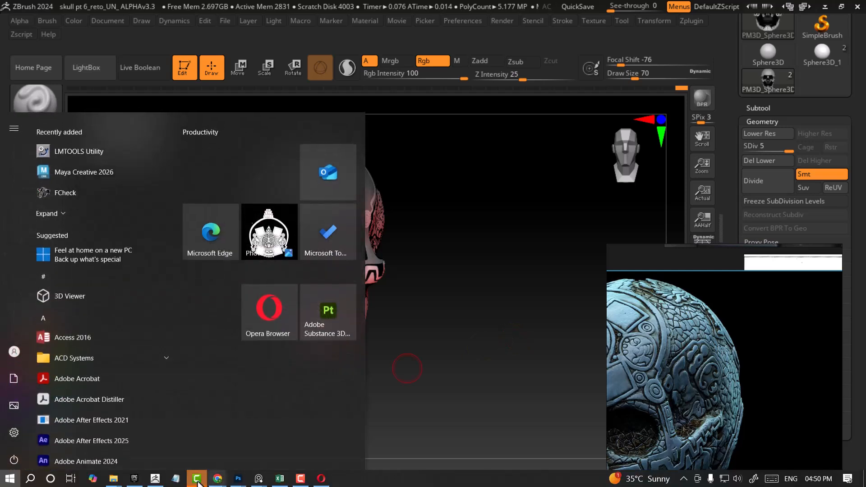
mouse_move(115, 480)
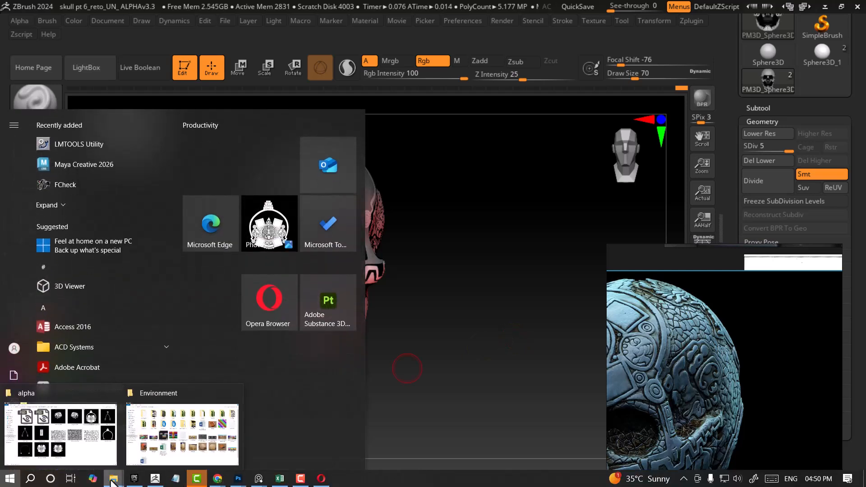
left_click(76, 442)
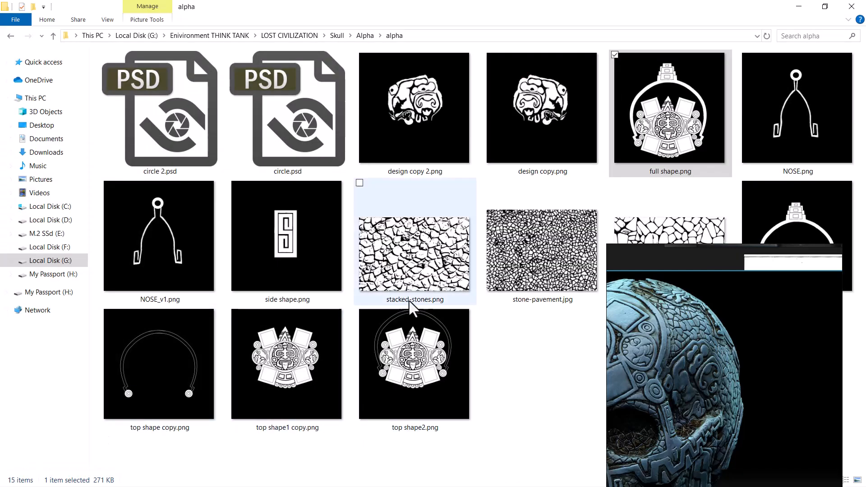
left_click(547, 261)
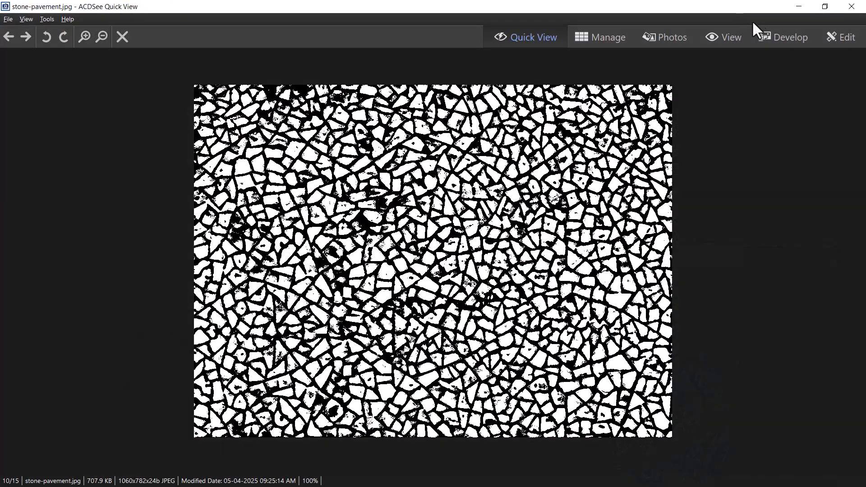
left_click(820, 6)
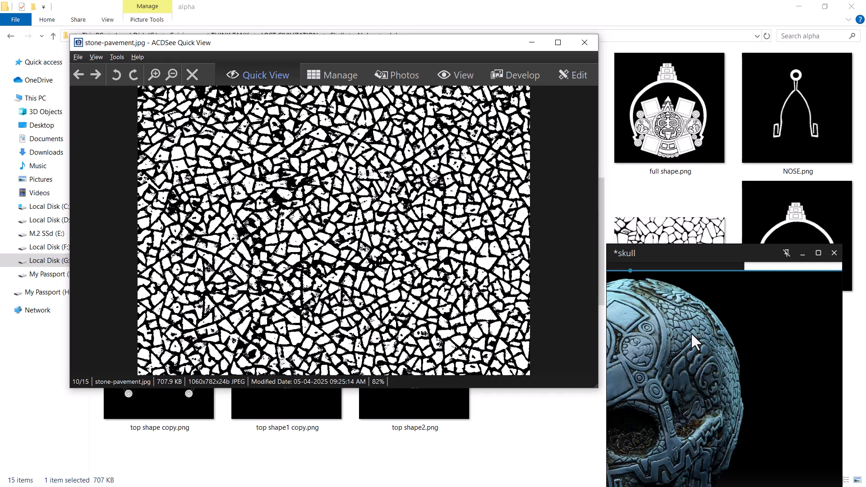
left_click(585, 43)
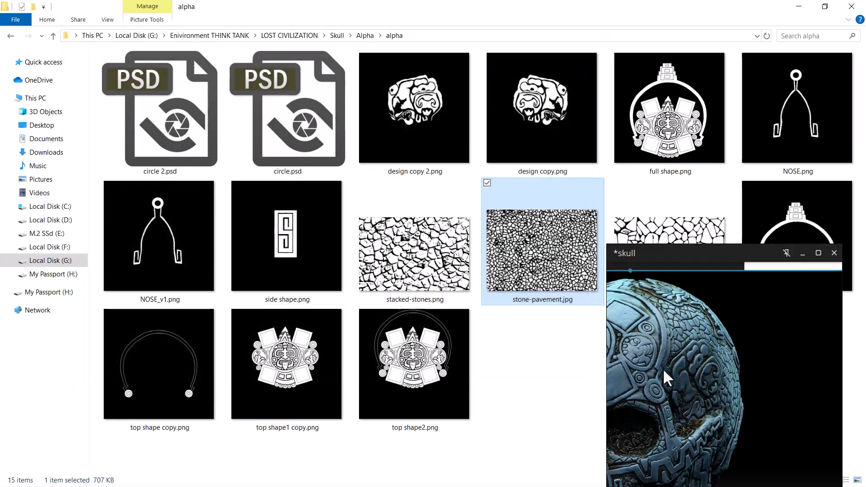
Import side shape.png from the alpha folder as the brush alpha
middle_click_drag(680, 394, 716, 346)
left_click(799, 7)
left_click_drag(509, 294, 547, 404)
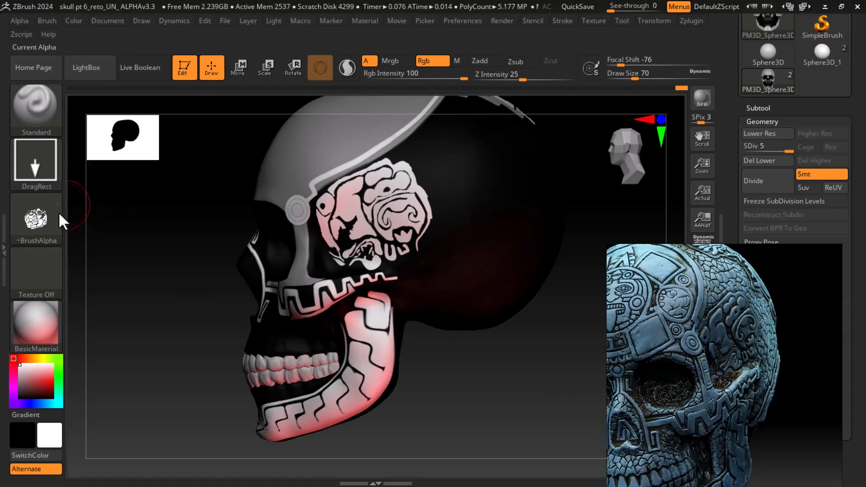
left_click(38, 217)
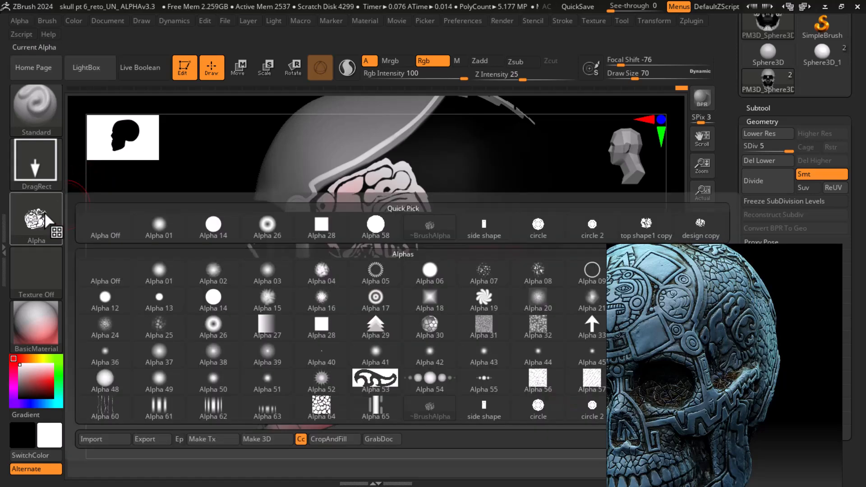
left_click(98, 437)
left_click(584, 107)
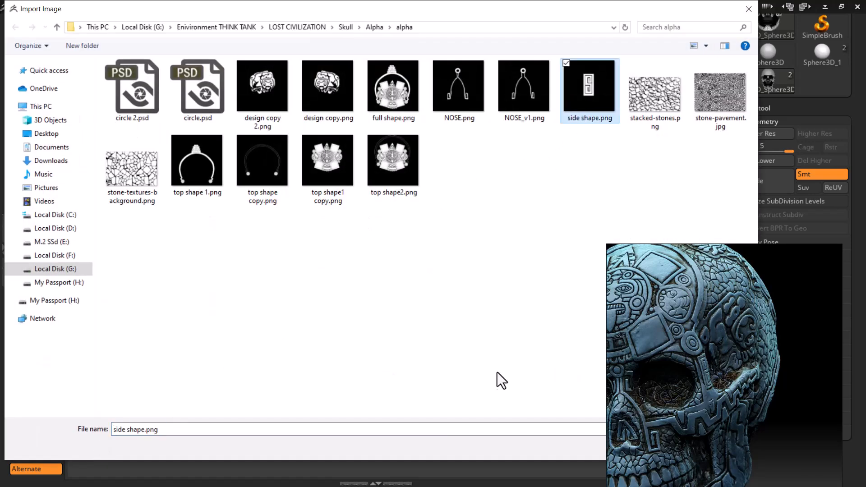
double_click(566, 107)
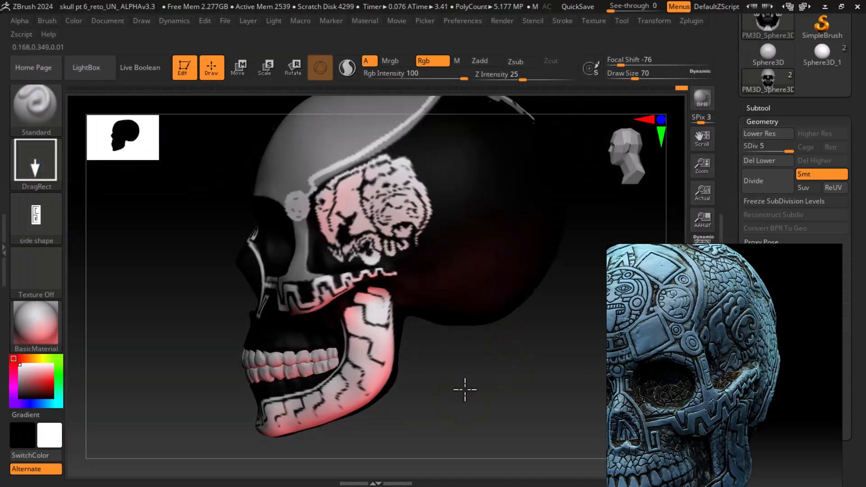
Reduce the draw size to 22 and stamp the side shape pattern on the temple bar below the eye ring, redoing it once
mouse_move(468, 383)
left_mouse_down()
mouse_move(455, 361)
mouse_move(476, 396)
mouse_move(504, 399)
mouse_move(501, 377)
mouse_move(508, 410)
mouse_move(464, 367)
left_mouse_up()
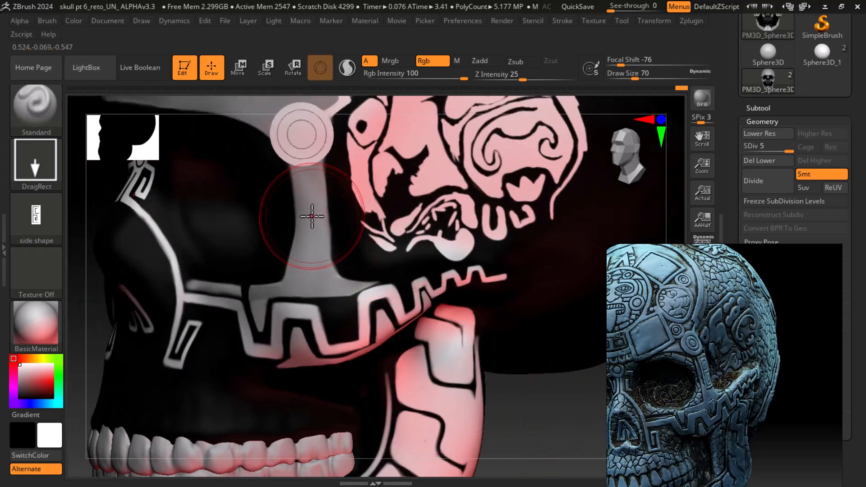
key("bracketleft")
key("bracketleft")
key("bracketleft")
key("bracketleft")
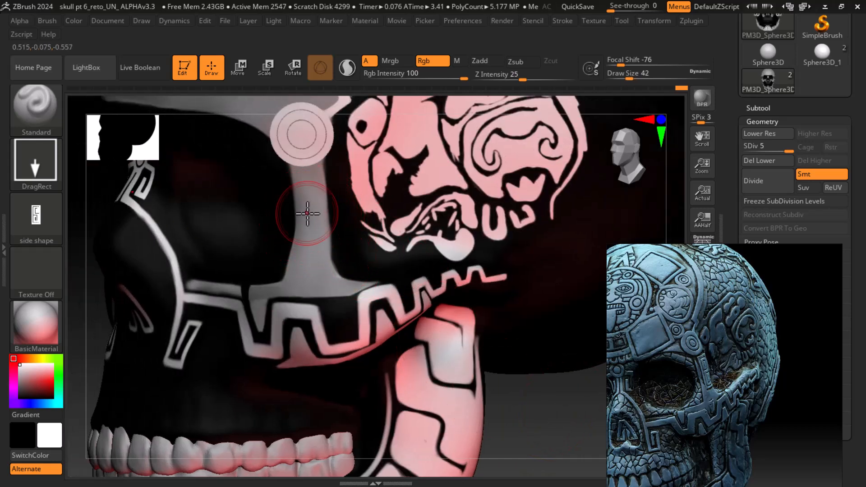
key("bracketleft")
key("bracketleft")
key("bracketleft")
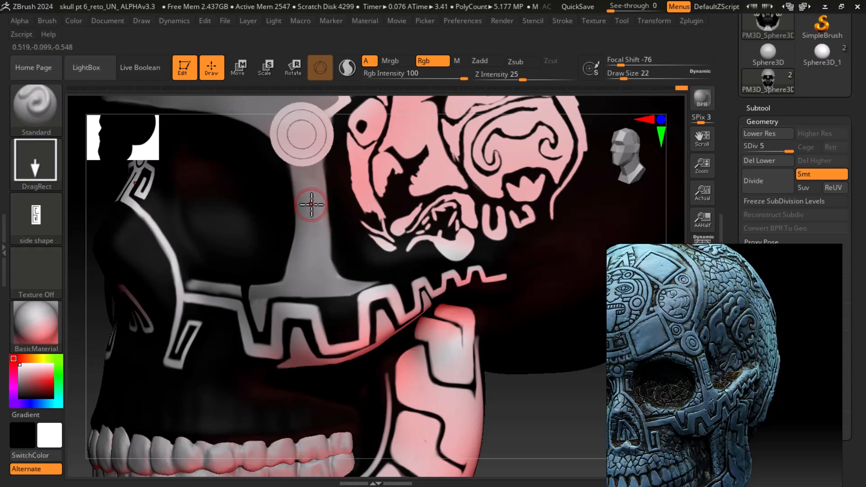
left_click_drag(311, 206, 319, 309)
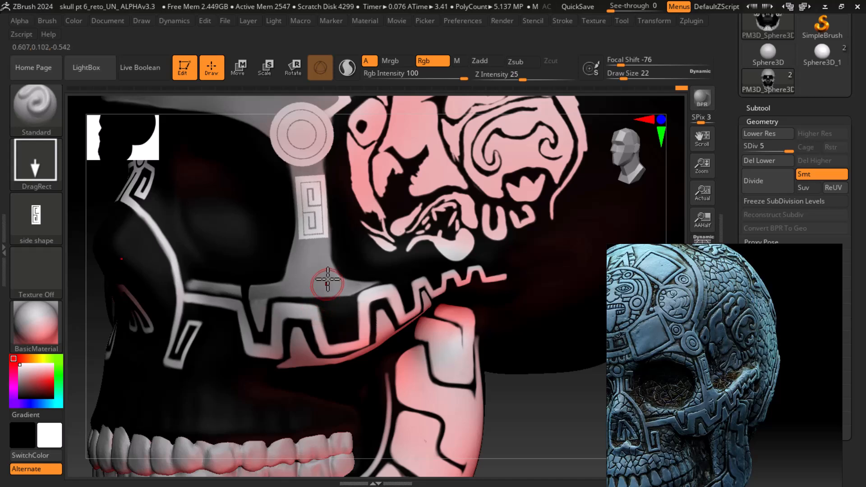
key("ctrl+z")
left_click_drag(317, 239, 327, 307)
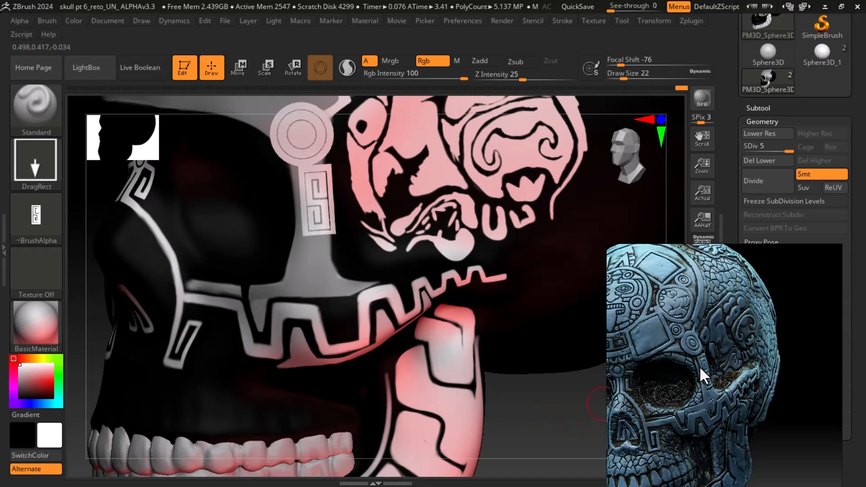
Set the brush to a FreeHand stroke with the alpha turned off and the draw size reduced to 10
left_click_drag(527, 416, 537, 421)
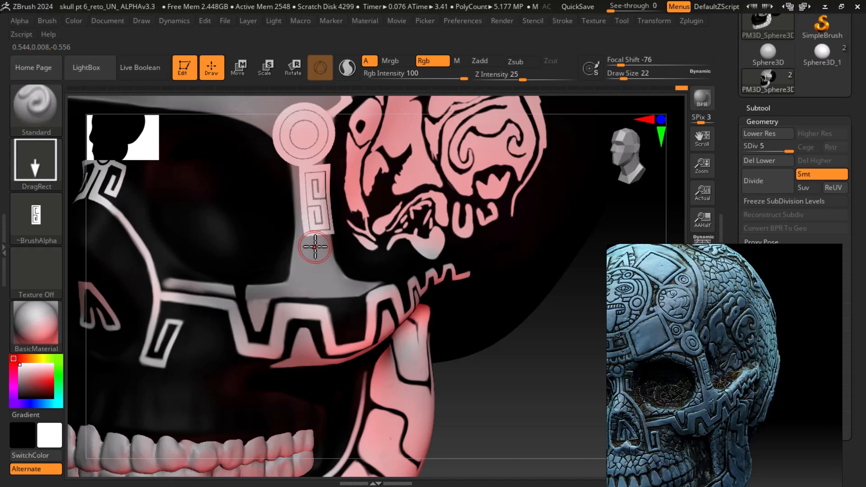
left_click_drag(519, 412, 523, 387)
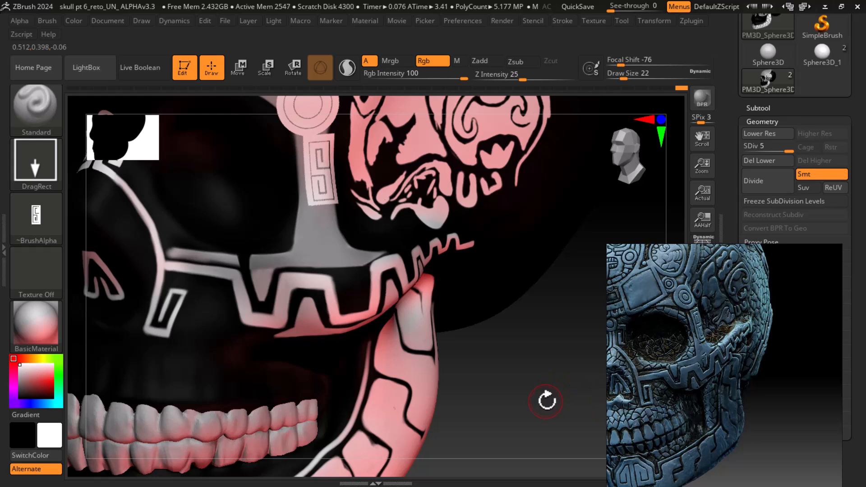
mouse_move(36, 229)
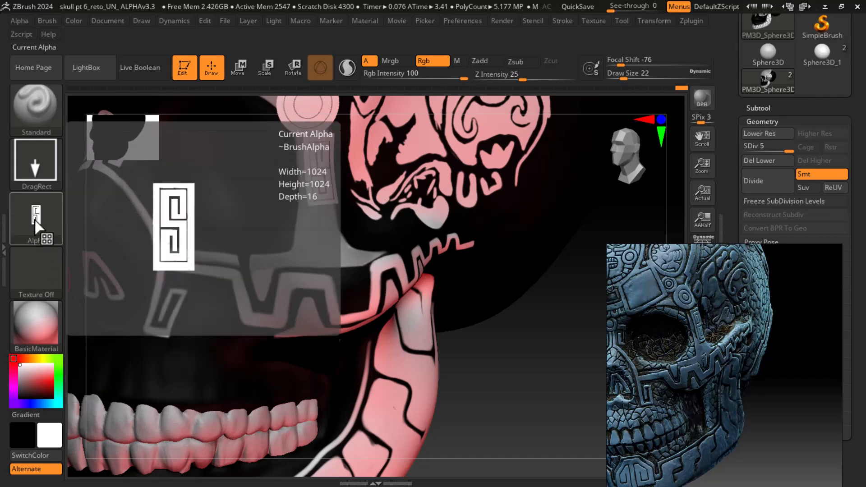
left_click(35, 161)
left_click(222, 175)
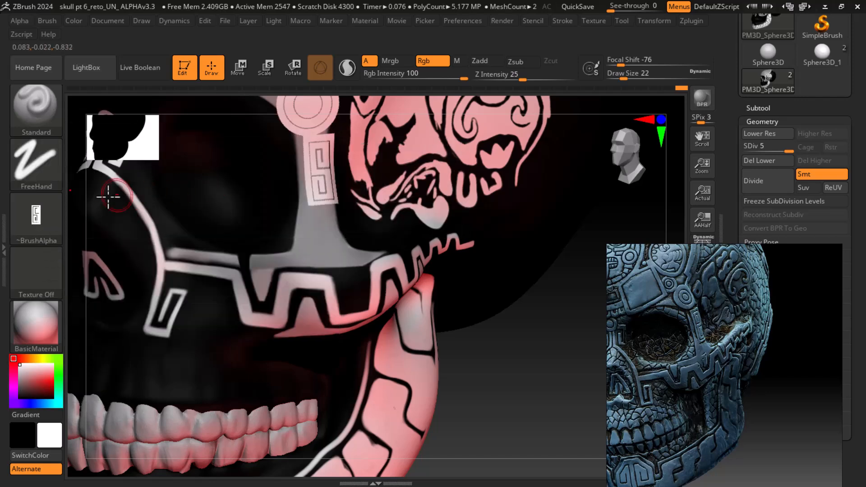
left_click(43, 216)
left_click(103, 197)
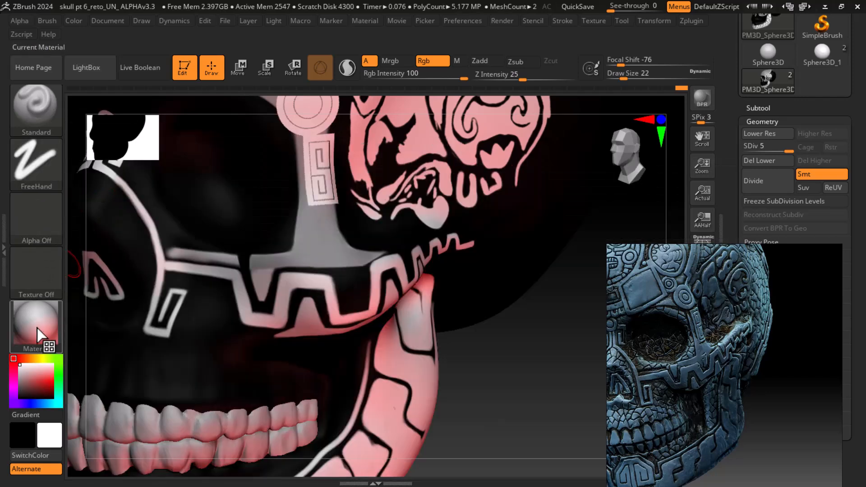
left_click_drag(39, 336, 321, 246)
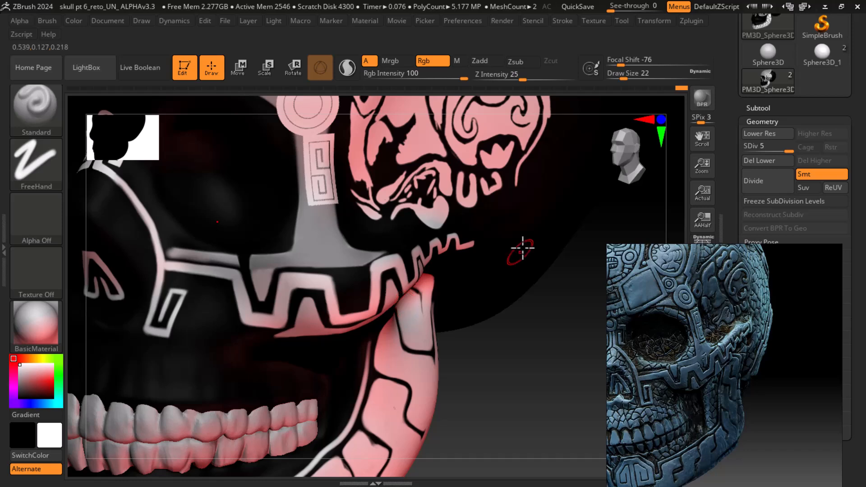
key("[")
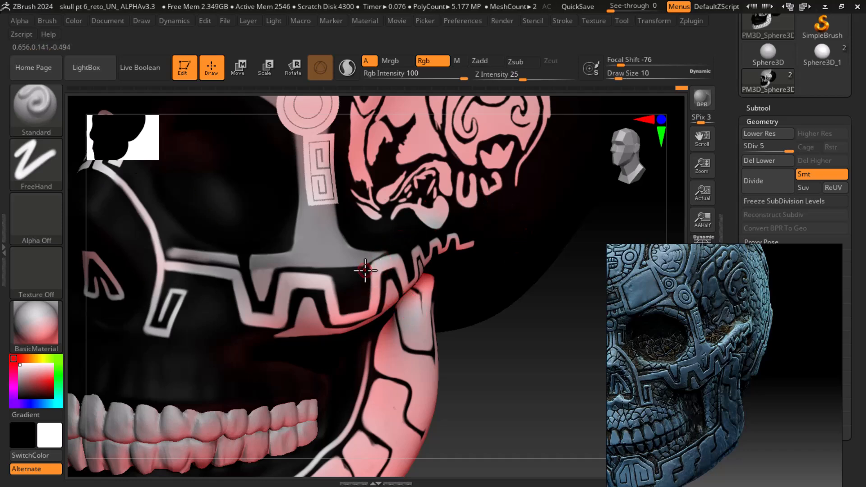
Sample the gray of the temple bar and paint gray touch-ups where the bar meets the fret band
left_click_drag(538, 373, 497, 383, "alt")
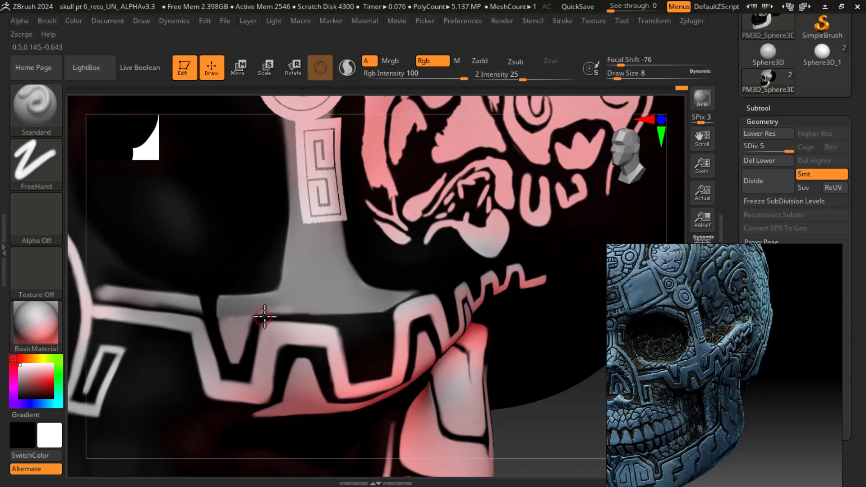
mouse_move(21, 376)
left_mouse_down()
mouse_move(285, 274)
mouse_move(302, 277)
left_mouse_up()
mouse_move(256, 314)
left_mouse_down()
mouse_move(347, 305)
mouse_move(374, 321)
mouse_move(257, 313)
mouse_move(387, 305)
mouse_move(370, 318)
mouse_move(432, 287)
left_mouse_up()
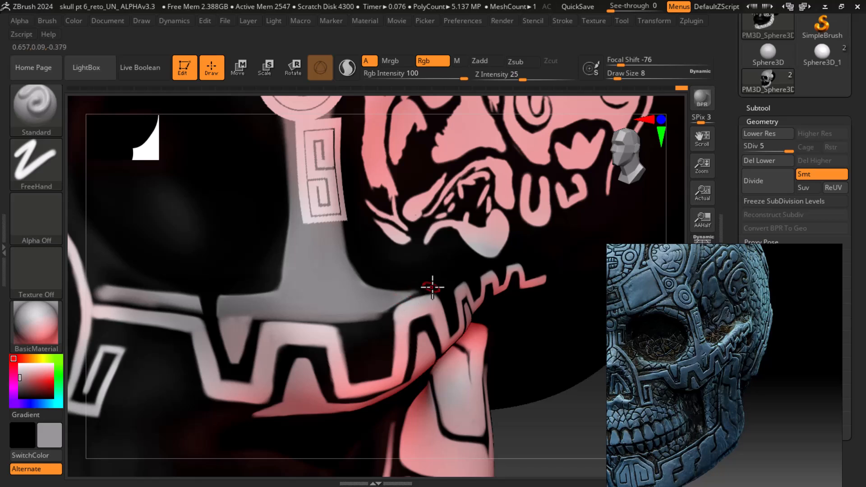
mouse_move(384, 305)
left_mouse_down()
mouse_move(421, 290)
mouse_move(344, 315)
mouse_move(444, 285)
mouse_move(403, 292)
mouse_move(407, 318)
mouse_move(387, 344)
mouse_move(385, 321)
left_mouse_up()
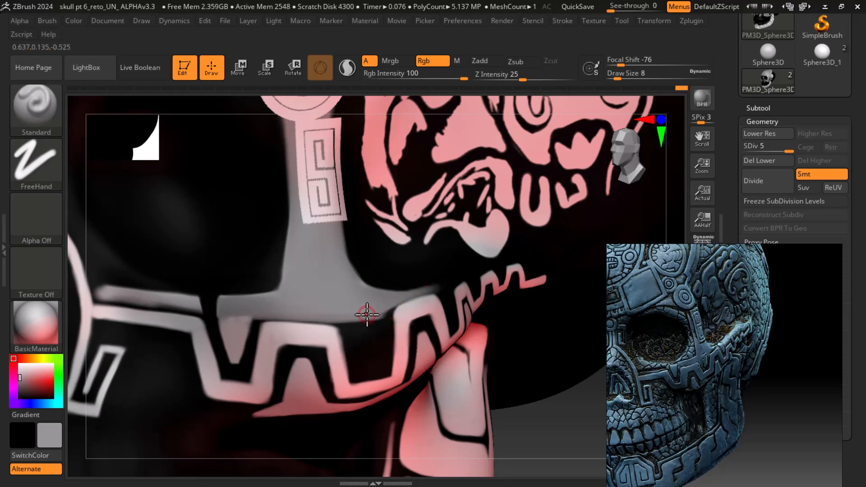
Sample white from the fret pattern and paint white vertical strokes filling the fret band below the temple bar, at draw size 6
left_click_drag(558, 432, 539, 404, "alt")
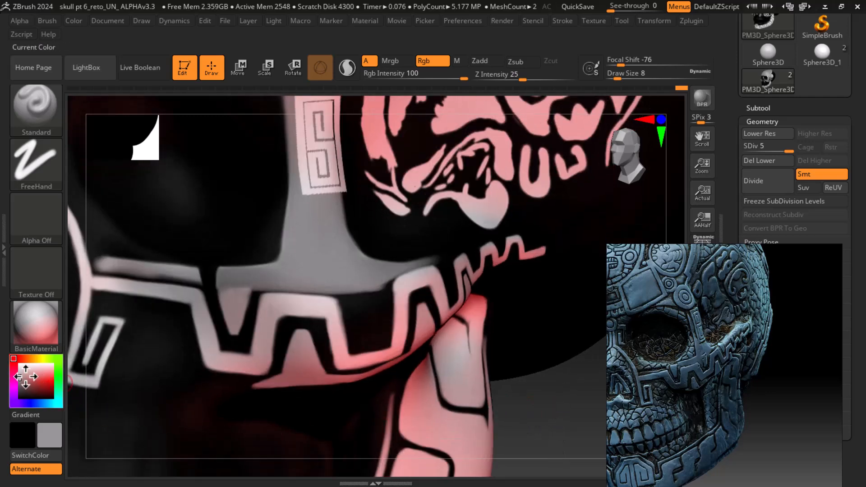
mouse_move(19, 381)
left_mouse_down()
mouse_move(11, 357)
mouse_move(45, 378)
mouse_move(147, 339)
mouse_move(289, 311)
mouse_move(293, 300)
left_mouse_up()
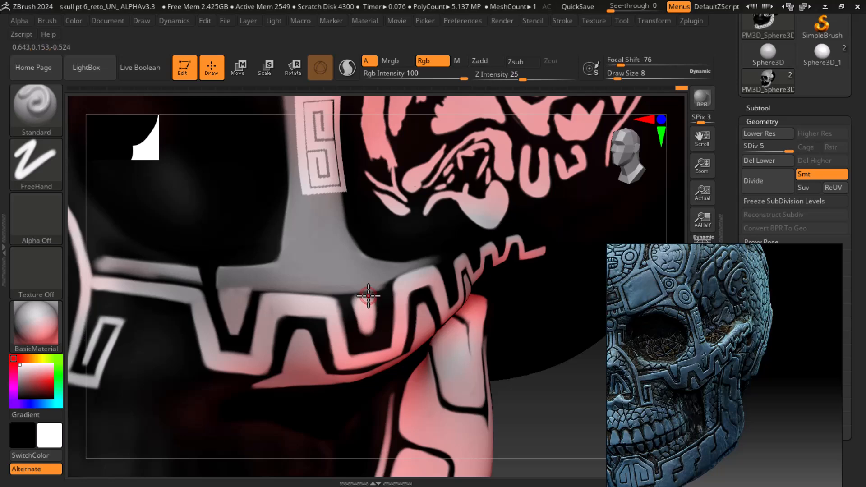
mouse_move(555, 429)
left_mouse_down()
mouse_move(567, 402)
mouse_move(570, 429)
left_mouse_up()
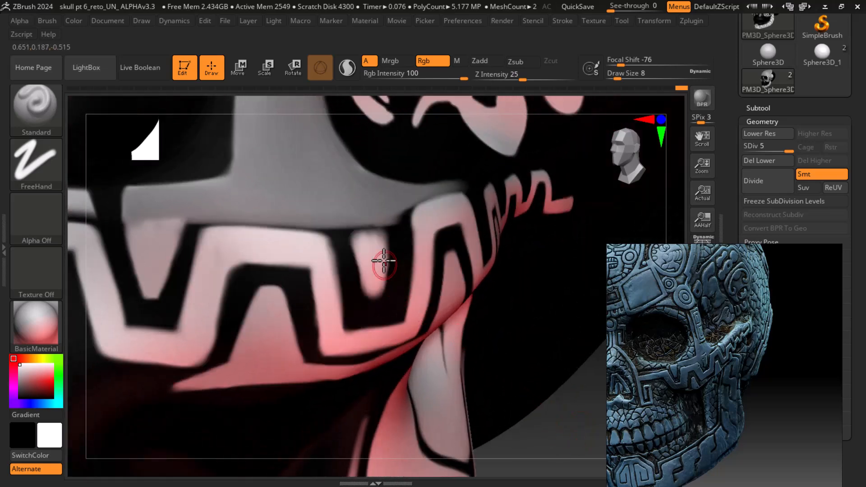
mouse_move(362, 230)
left_mouse_down()
mouse_move(378, 255)
mouse_move(377, 228)
mouse_move(370, 284)
left_mouse_up()
key("bracketleft")
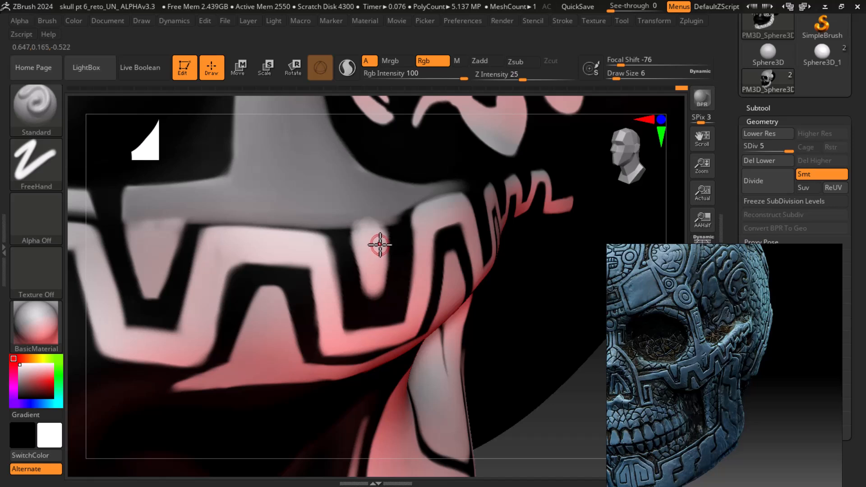
mouse_move(378, 236)
left_mouse_down()
mouse_move(350, 237)
mouse_move(371, 301)
left_mouse_up()
left_click_drag(356, 248, 367, 298)
left_click_drag(585, 419, 570, 411)
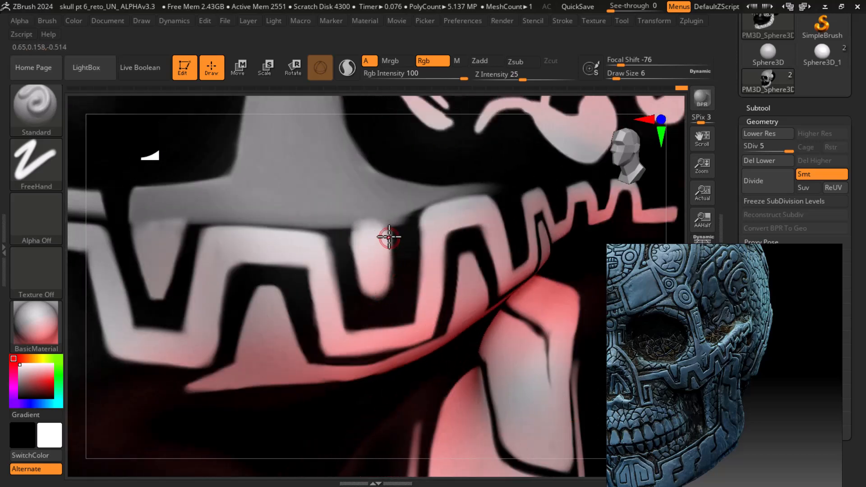
left_click_drag(399, 240, 393, 297, "alt")
left_click_drag(398, 240, 394, 310, "alt")
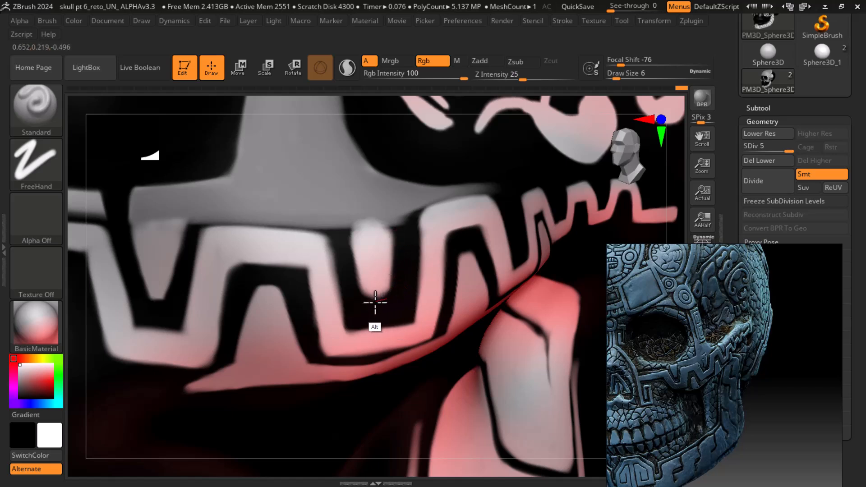
Reduce the draw size to 4 and paint touch-ups along the upper edge of the fret band below the temple bar
key("bracketleft")
key("bracketleft")
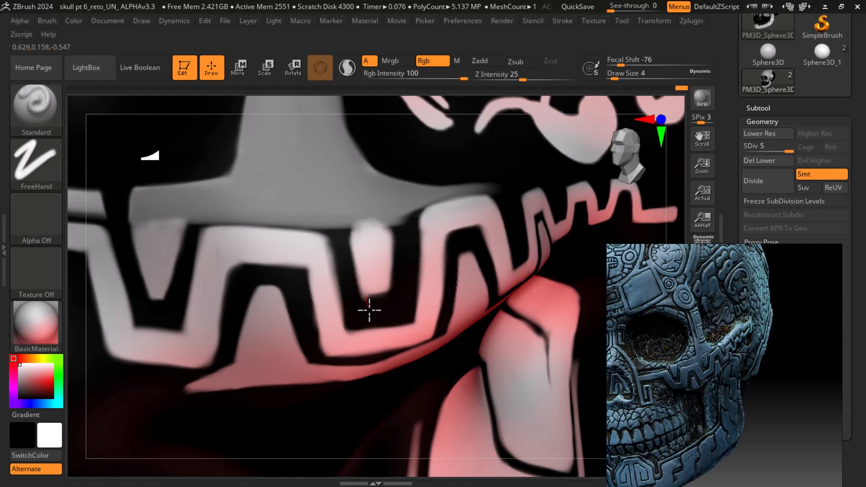
left_click_drag(392, 231, 392, 273)
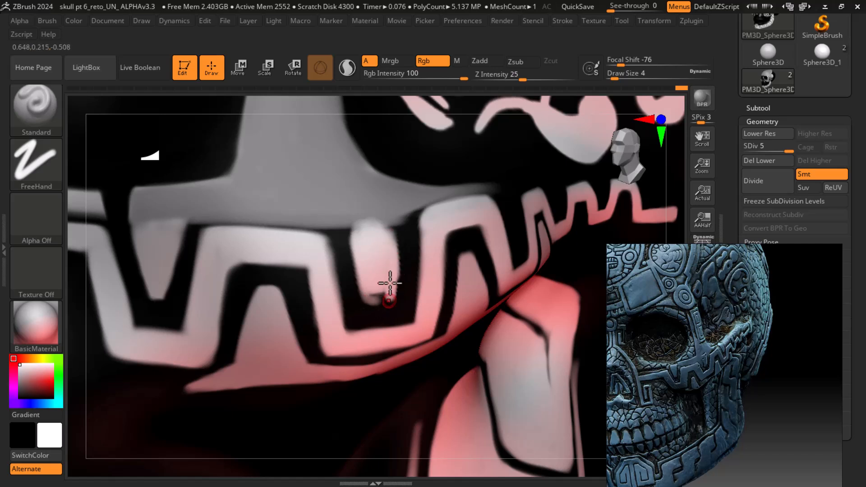
mouse_move(393, 305)
left_mouse_down()
mouse_move(396, 234)
mouse_move(396, 309)
mouse_move(371, 299)
mouse_move(392, 292)
mouse_move(361, 309)
mouse_move(400, 304)
mouse_move(351, 307)
mouse_move(396, 293)
mouse_move(395, 318)
left_mouse_up()
mouse_move(344, 245)
left_mouse_down()
mouse_move(350, 226)
mouse_move(364, 293)
mouse_move(355, 228)
mouse_move(391, 232)
mouse_move(350, 233)
mouse_move(386, 225)
mouse_move(391, 231)
left_mouse_up()
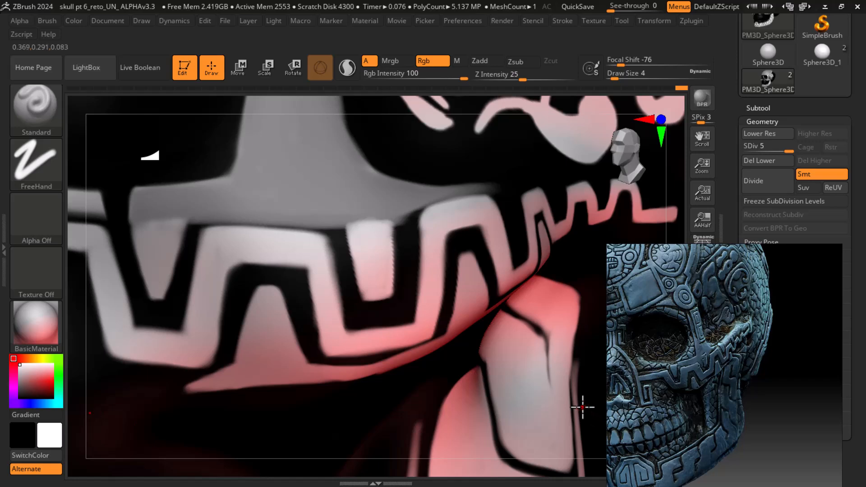
Sample gray from the temple bar and paint a gray stroke where the bar meets the fret pattern
key("f")
left_click_drag(535, 406, 549, 445)
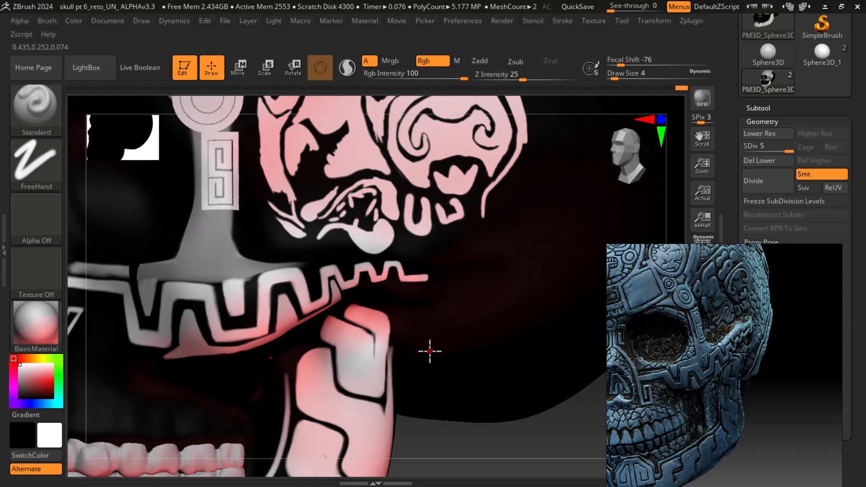
left_click_drag(560, 451, 564, 410)
mouse_move(42, 374)
left_mouse_down()
mouse_move(28, 370)
mouse_move(218, 259)
left_mouse_up()
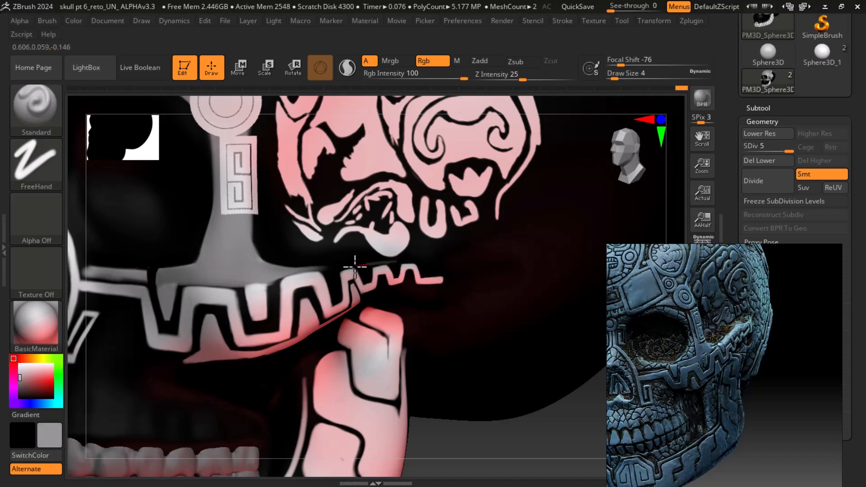
left_click_drag(316, 270, 332, 269)
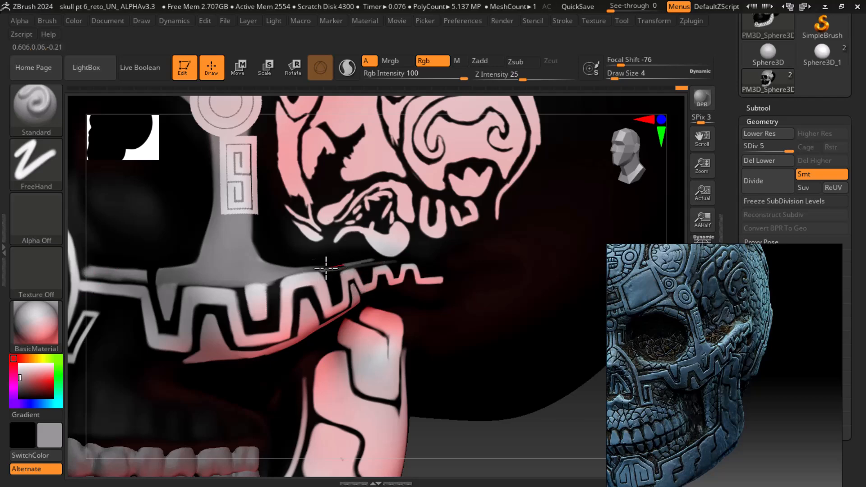
Extend gray strokes along the temple bar's lower edge toward the end of the fret pattern
mouse_move(547, 435)
left_mouse_down()
mouse_move(575, 415)
mouse_move(589, 452)
left_mouse_up()
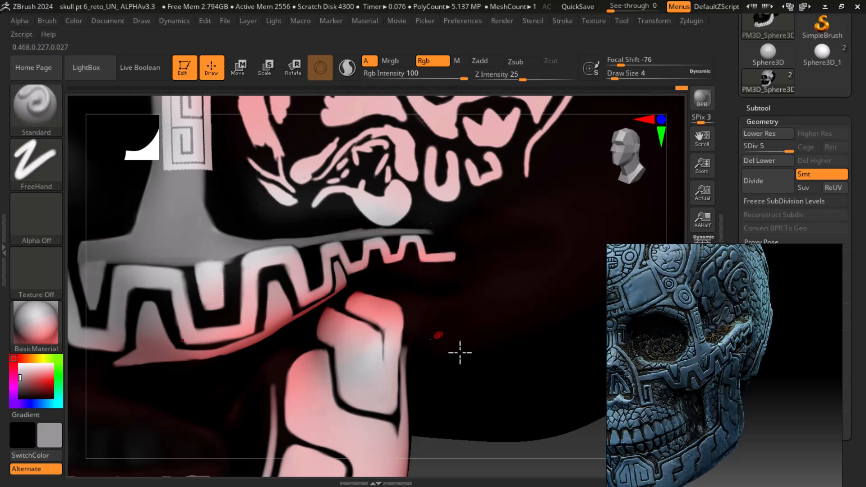
left_click_drag(579, 445, 446, 374)
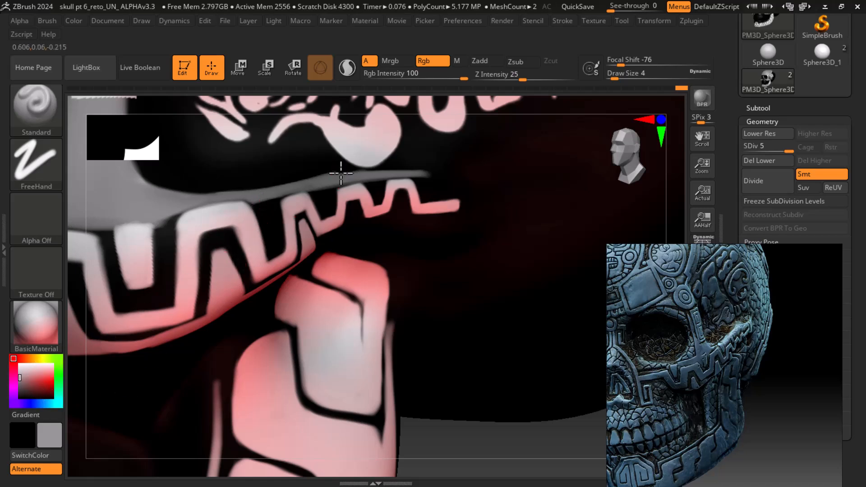
left_click_drag(418, 162, 347, 177)
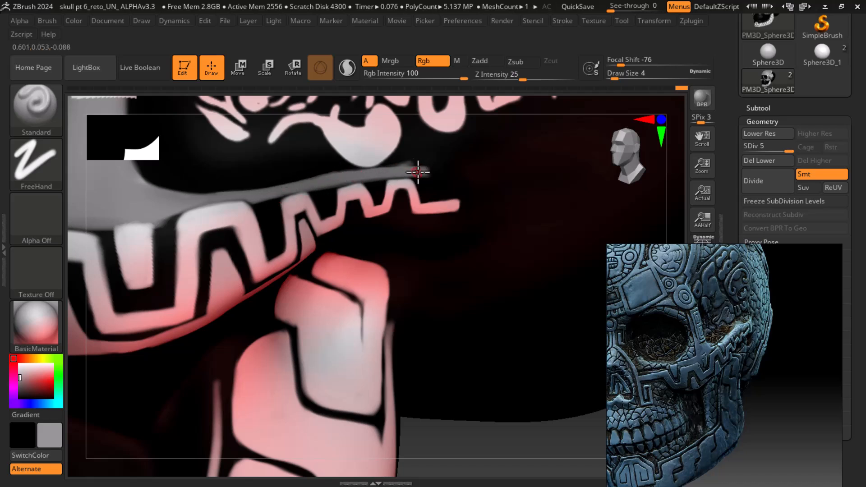
mouse_move(595, 444)
left_mouse_down()
mouse_move(576, 384)
mouse_move(583, 413)
left_mouse_up()
mouse_move(447, 179)
left_mouse_down()
mouse_move(479, 210)
mouse_move(474, 197)
left_mouse_up()
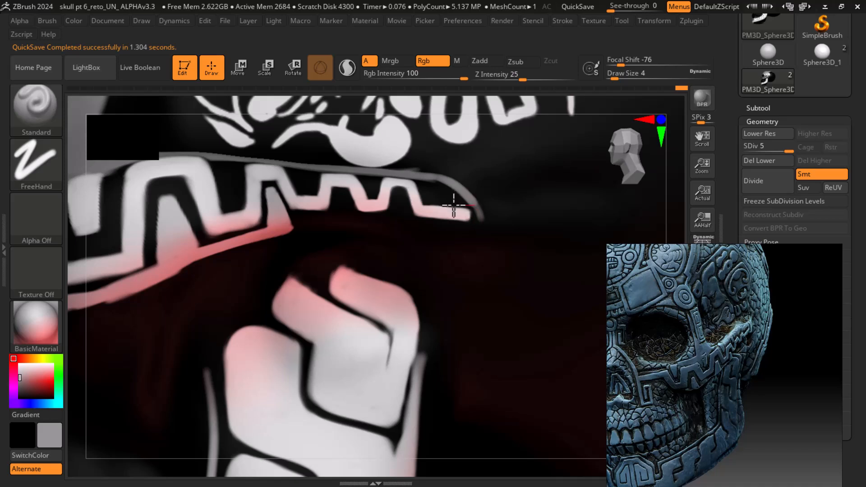
key("ctrl")
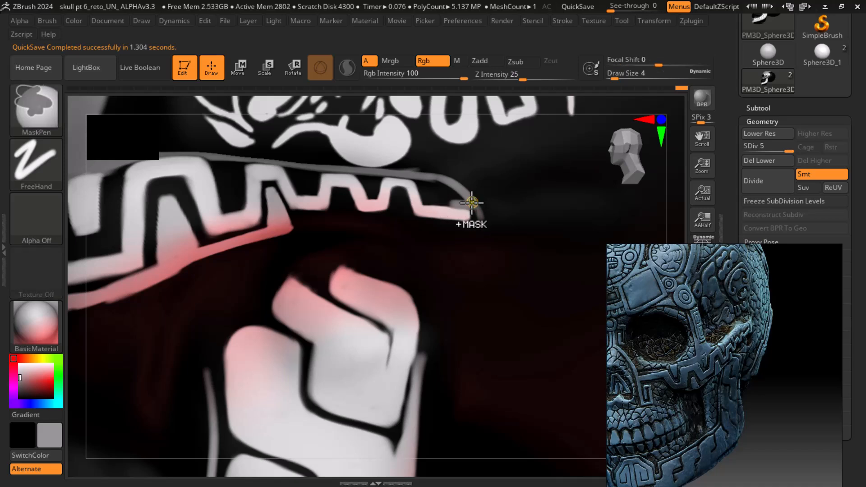
mouse_move(456, 204)
left_mouse_down()
mouse_move(422, 200)
mouse_move(434, 212)
left_mouse_up()
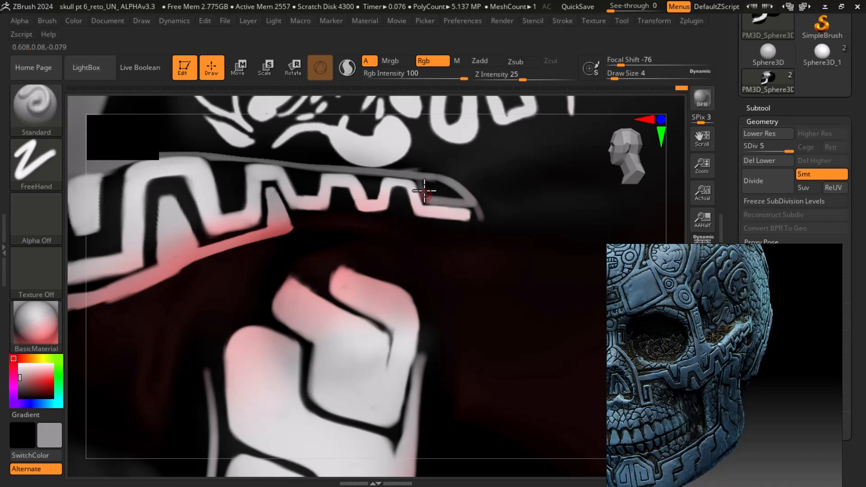
mouse_move(416, 177)
left_mouse_down()
mouse_move(436, 208)
mouse_move(453, 188)
left_mouse_up()
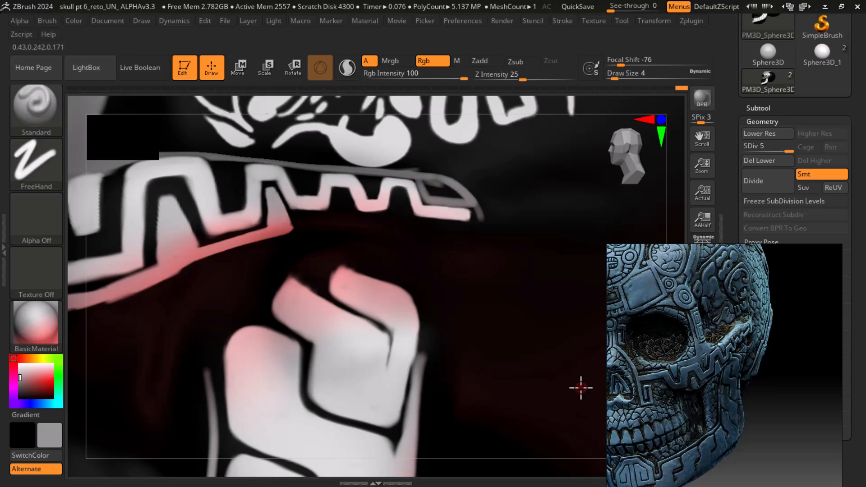
Hide all of the mesh except the fret band region and extend the gray bar stroke to the pattern's end
key("f")
left_click_drag(572, 392, 498, 332)
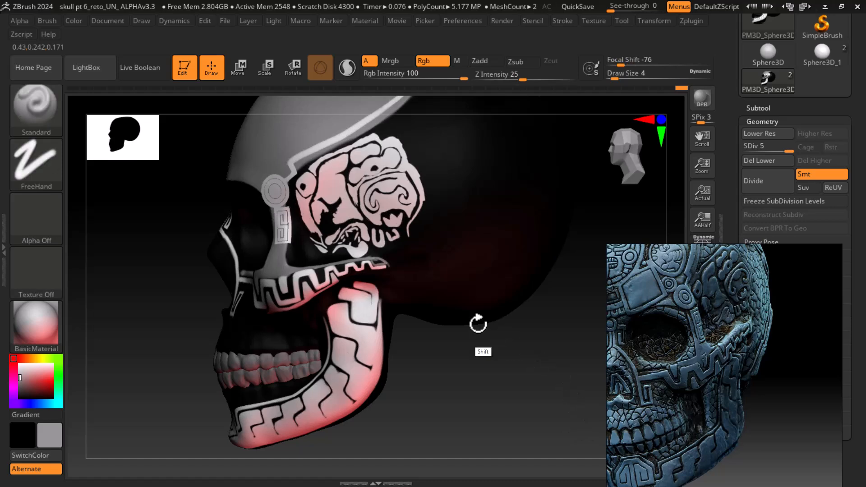
left_click_drag(400, 248, 263, 316, "ctrl+shift")
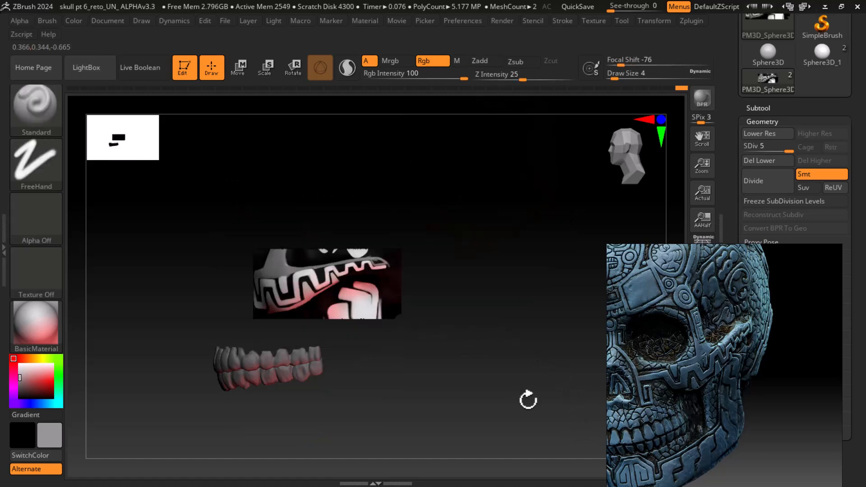
key("f")
left_click_drag(548, 417, 589, 326, "alt")
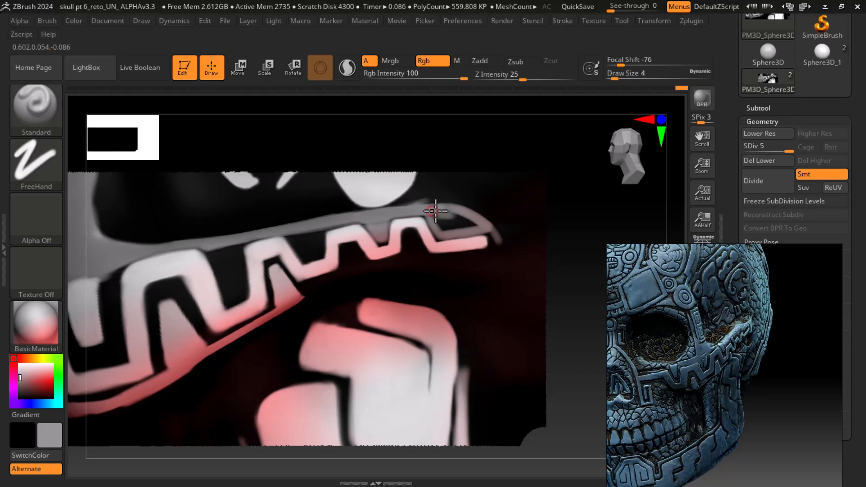
left_click_drag(452, 239, 454, 241)
mouse_move(434, 210)
left_mouse_down()
mouse_move(464, 231)
mouse_move(453, 216)
mouse_move(483, 220)
mouse_move(475, 205)
mouse_move(494, 217)
left_mouse_up()
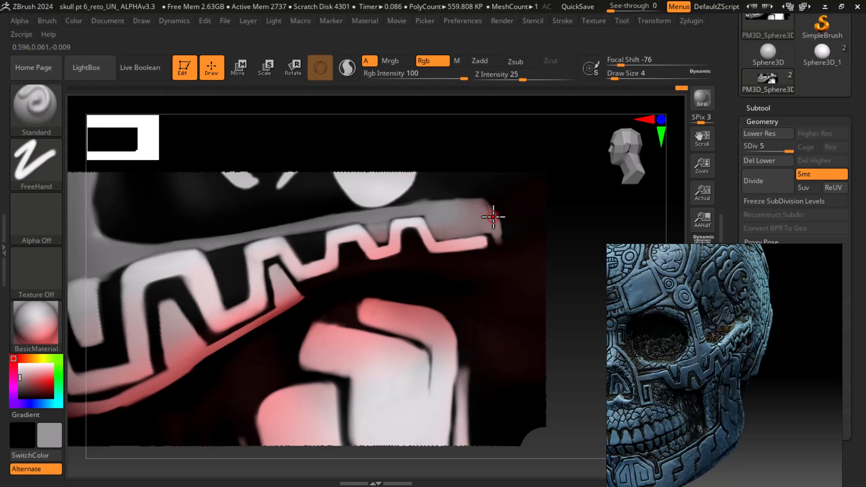
key("super")
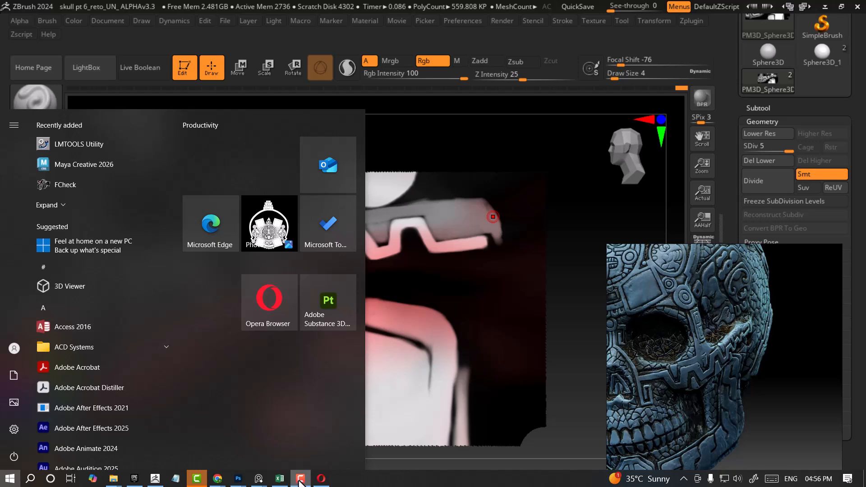
left_click(558, 202)
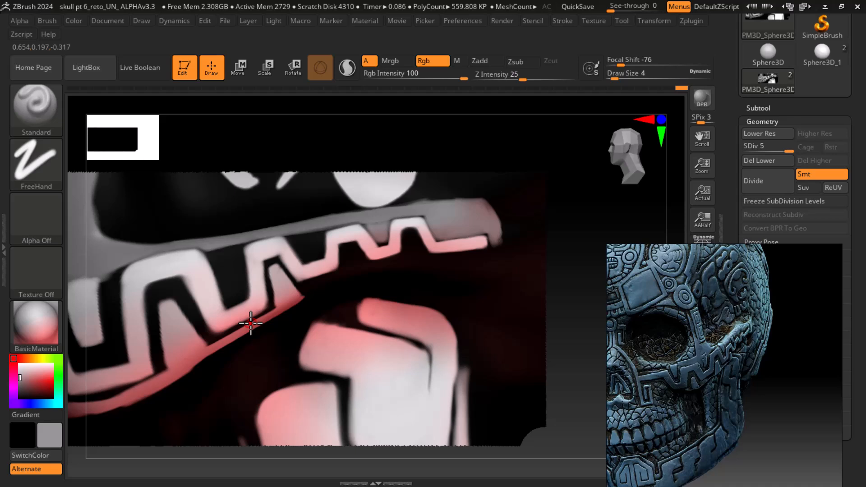
Sample white, reduce the draw size to 2, and paint fine white touch-ups on the fret pattern, undoing one stroke
left_click_drag(35, 383, 16, 362)
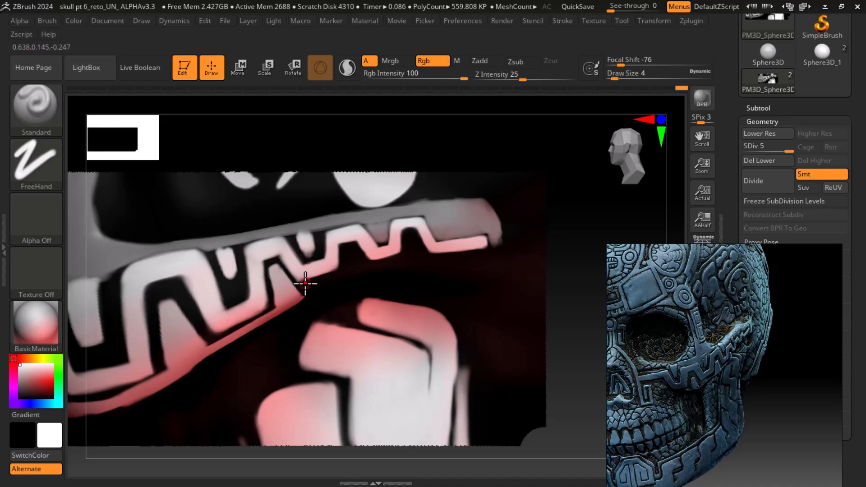
key("bracketleft")
mouse_move(312, 240)
left_mouse_down()
mouse_move(295, 261)
mouse_move(310, 258)
left_mouse_up()
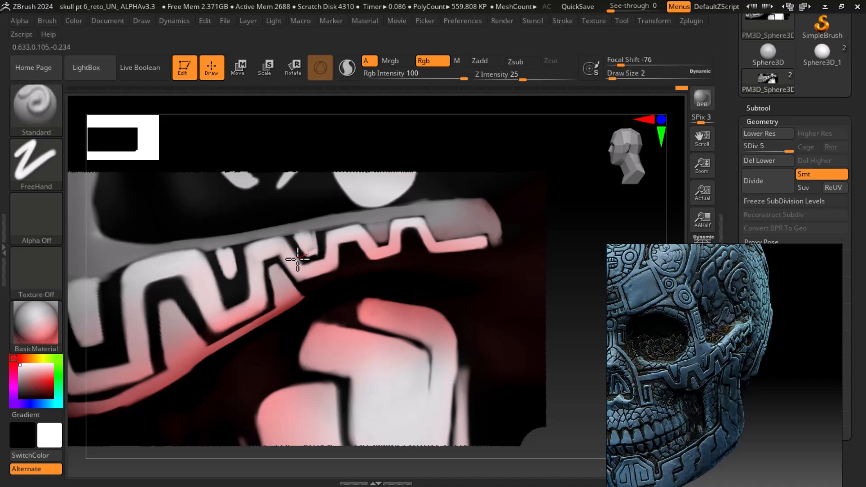
key("alt")
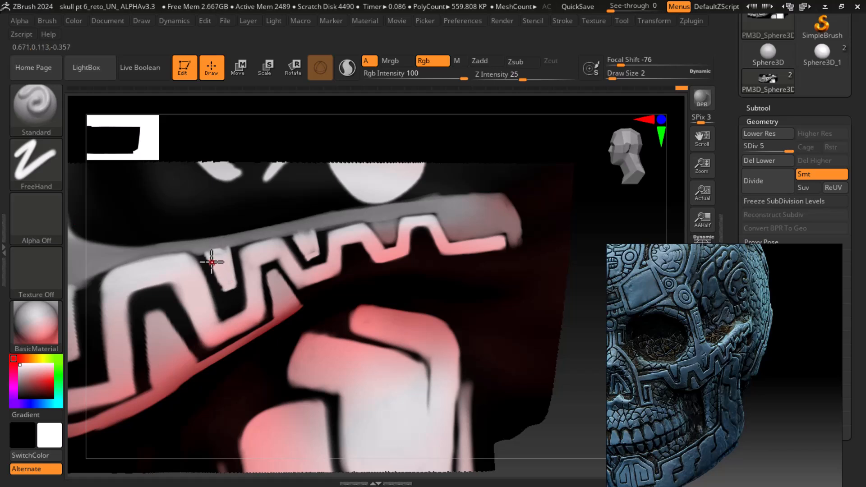
mouse_move(216, 275)
left_mouse_down()
mouse_move(224, 289)
mouse_move(214, 251)
mouse_move(226, 247)
mouse_move(201, 257)
mouse_move(299, 240)
mouse_move(315, 249)
mouse_move(312, 234)
mouse_move(318, 260)
mouse_move(305, 234)
mouse_move(288, 237)
mouse_move(318, 229)
mouse_move(319, 262)
mouse_move(304, 247)
left_mouse_up()
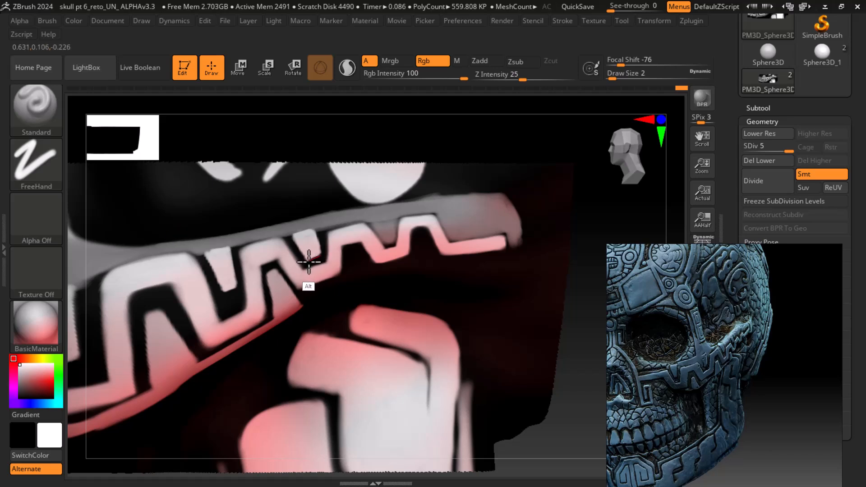
mouse_move(298, 267)
left_mouse_down("alt")
mouse_move(297, 254)
mouse_move(314, 270)
mouse_move(300, 253)
mouse_move(320, 270)
left_mouse_up("alt")
key("ctrl+z")
mouse_move(379, 220)
left_mouse_down()
mouse_move(390, 243)
mouse_move(381, 226)
left_mouse_up()
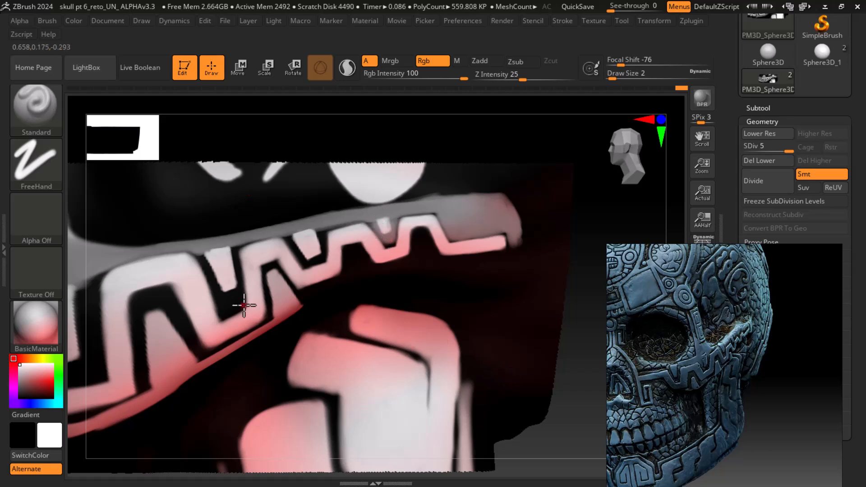
left_click_drag(229, 246, 209, 252)
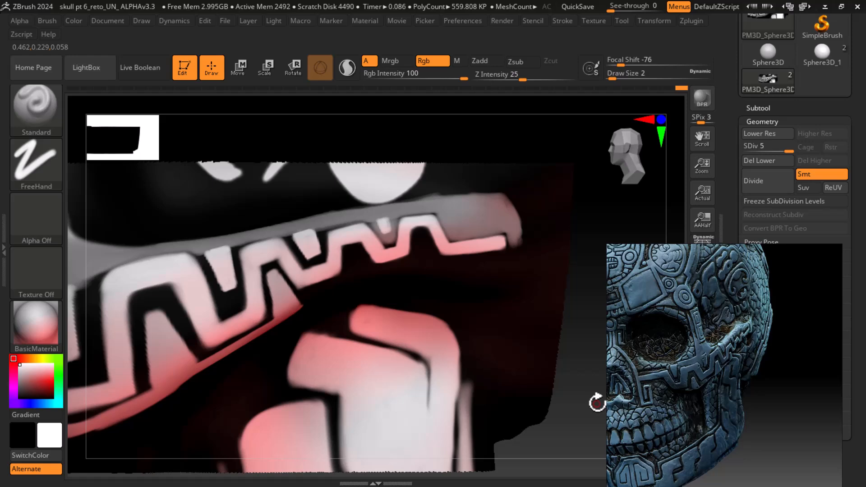
Unhide the whole skull mesh and frame it in the view
key("f")
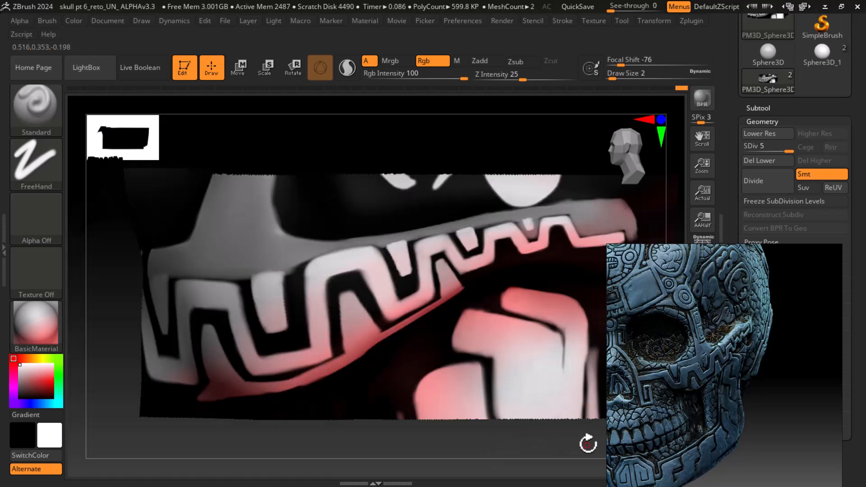
key("f")
left_click_drag(566, 399, 572, 408)
key("f")
key("ctrl+shift")
left_click(543, 370, "ctrl+shift")
left_click_drag(541, 367, 518, 387)
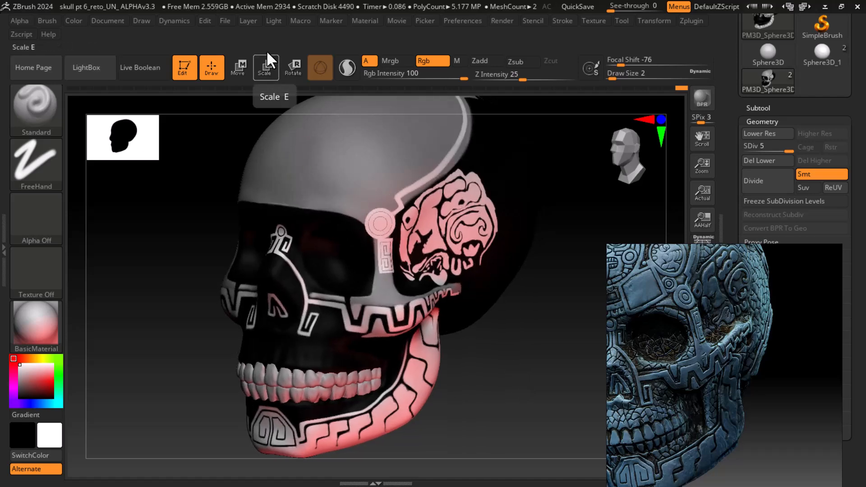